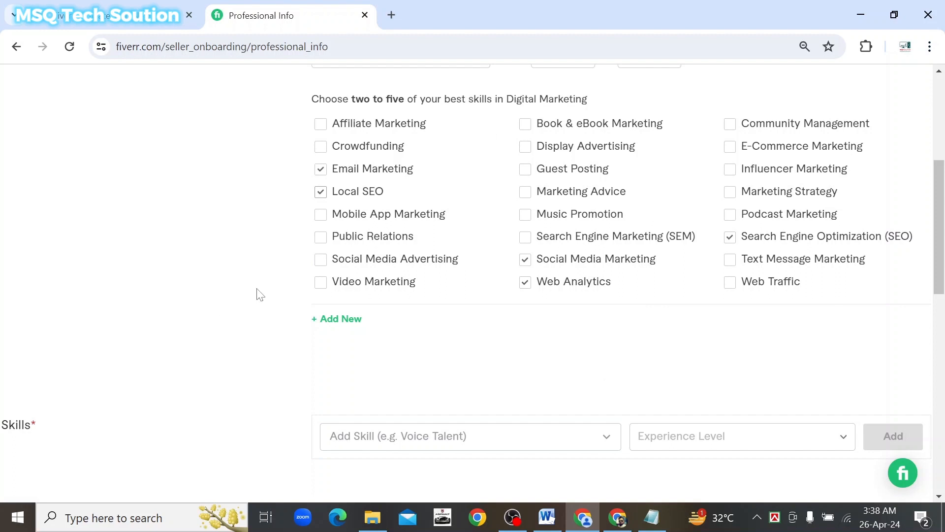
Scroll past the five checked Digital Marketing specialties down to the Skills section
scroll(254, 325, "down", 3)
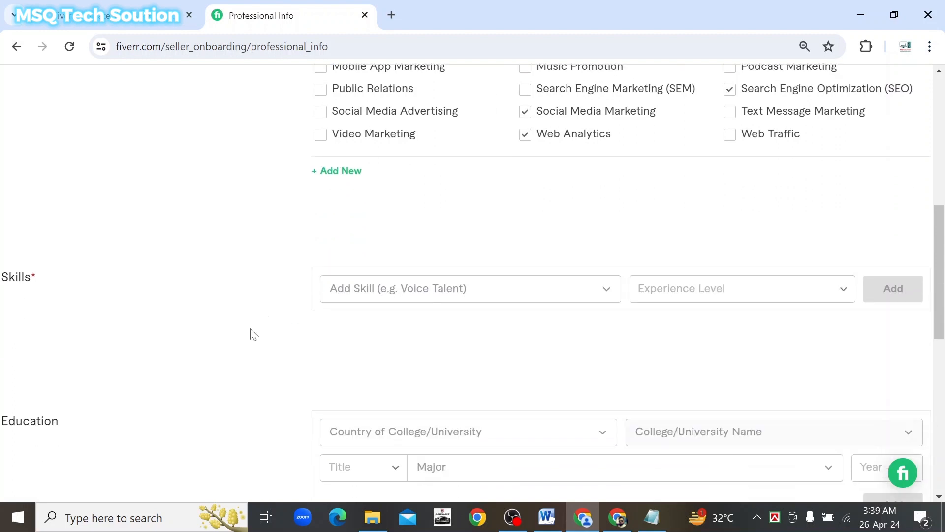
Search the skill suggestions for 'email' and browse the results without adding any
left_click(606, 295)
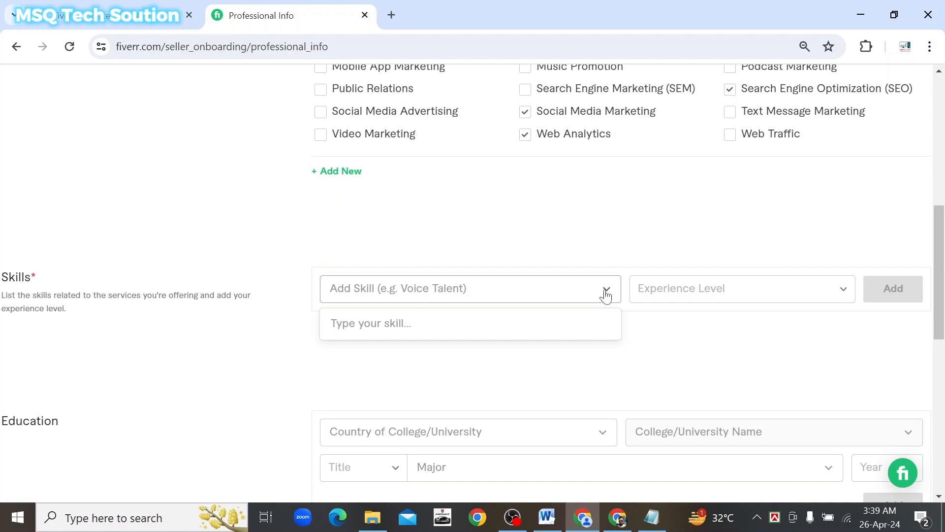
left_click(605, 295)
scroll(261, 232, "up", 2)
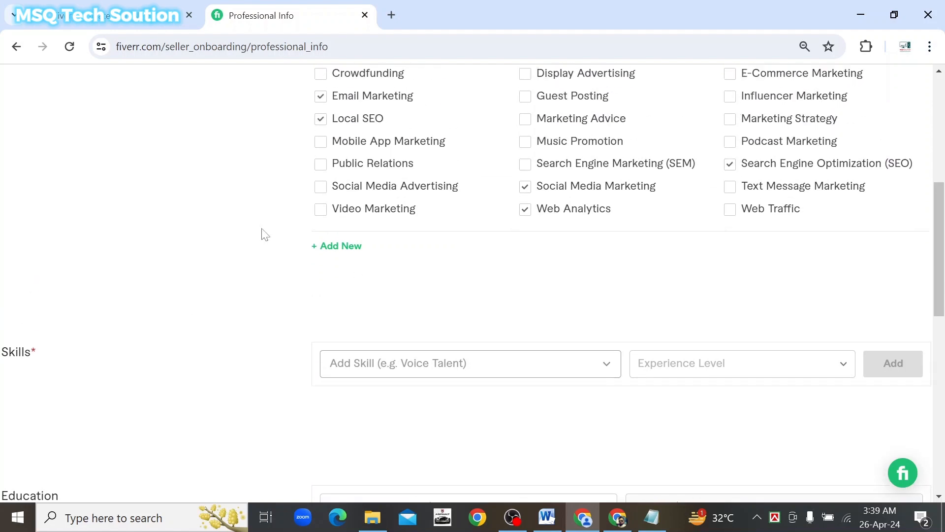
scroll(263, 233, "up", 2)
left_click(369, 440)
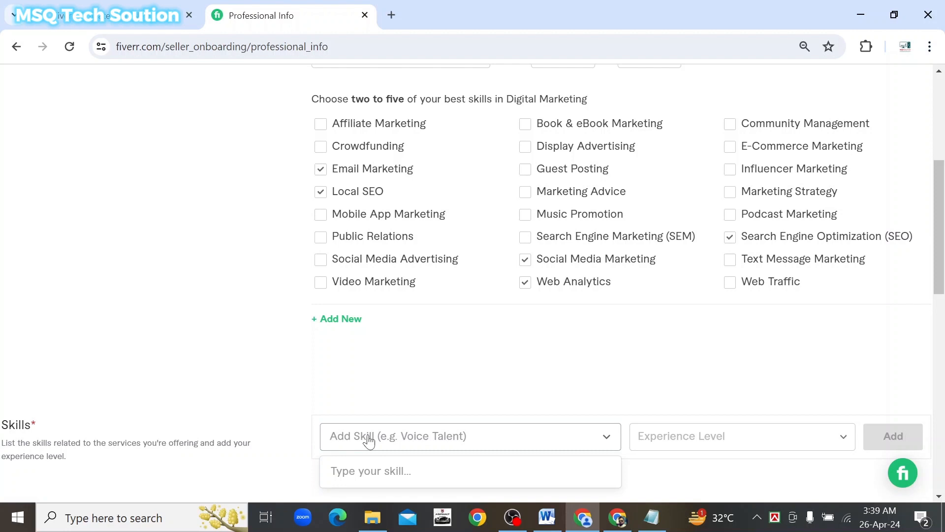
type("email")
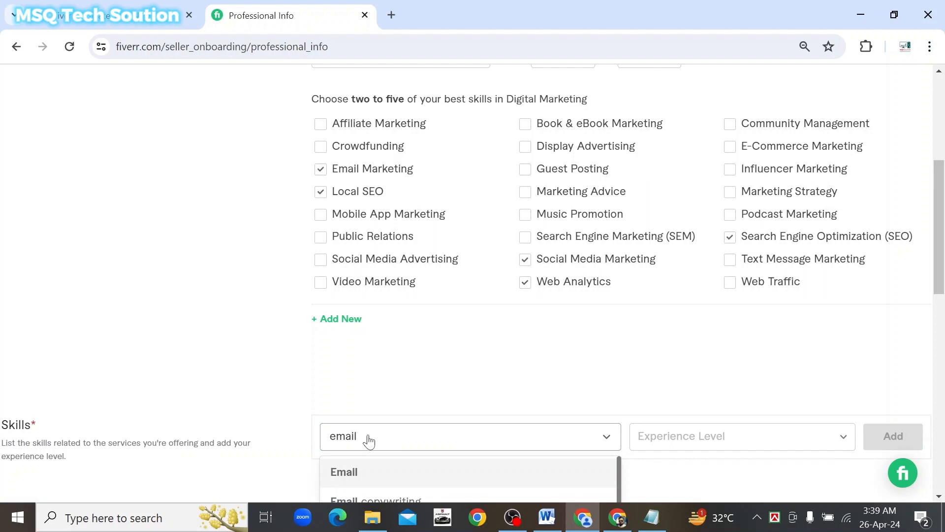
scroll(249, 391, "down", 4)
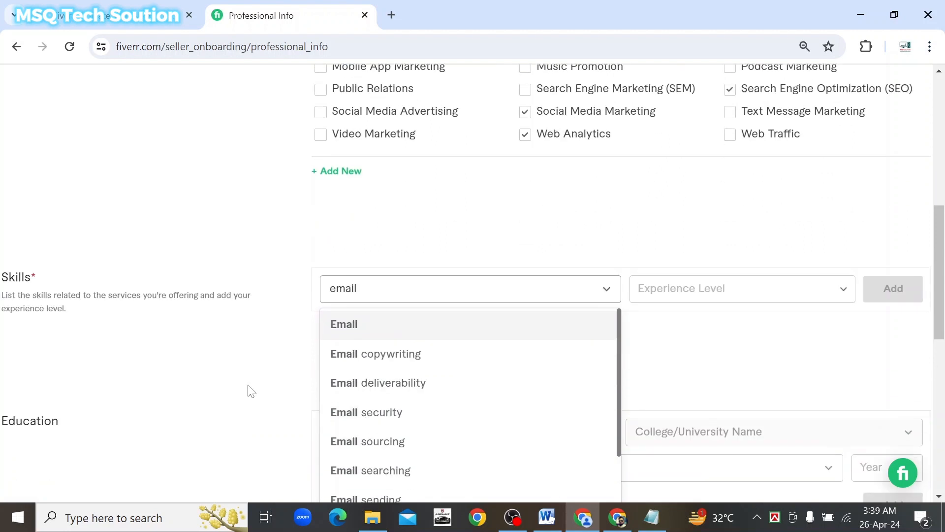
scroll(249, 391, "down", 1)
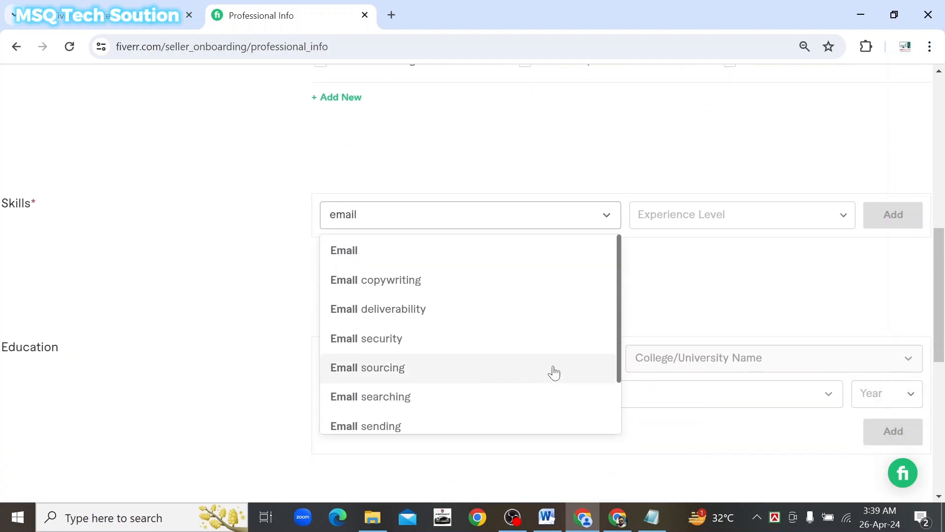
scroll(555, 373, "down", 1)
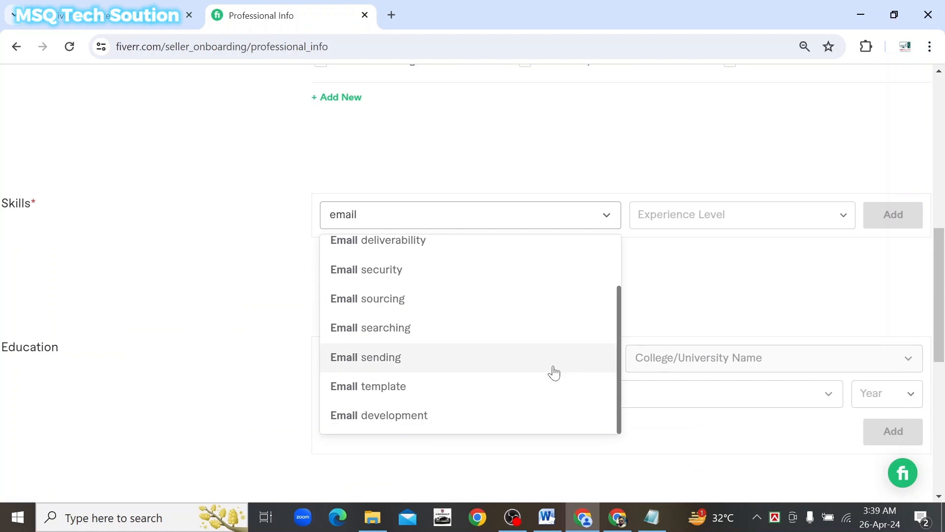
scroll(554, 373, "up", 1)
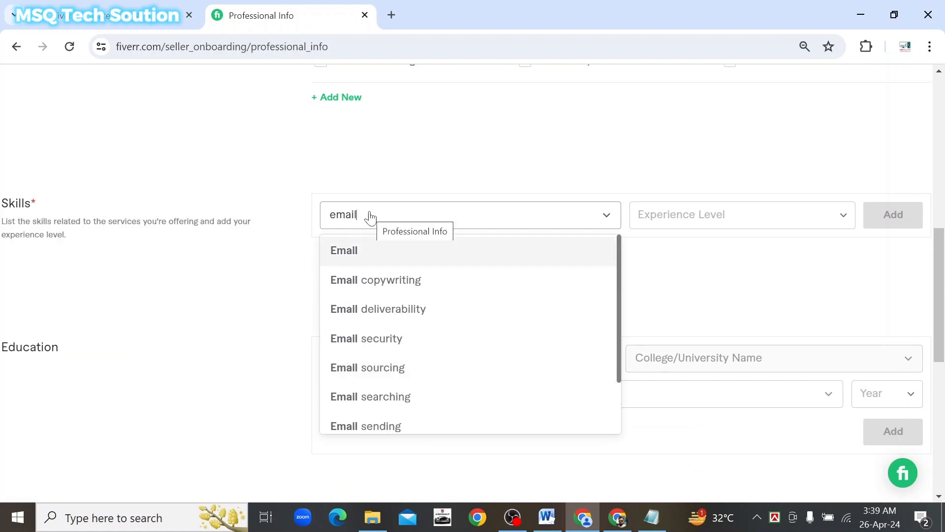
Replace the search with 'digital' and browse suggestions like Digital art and Digital design
key("BackSpace")
key("BackSpace")
key("BackSpace")
key("BackSpace")
key("BackSpace")
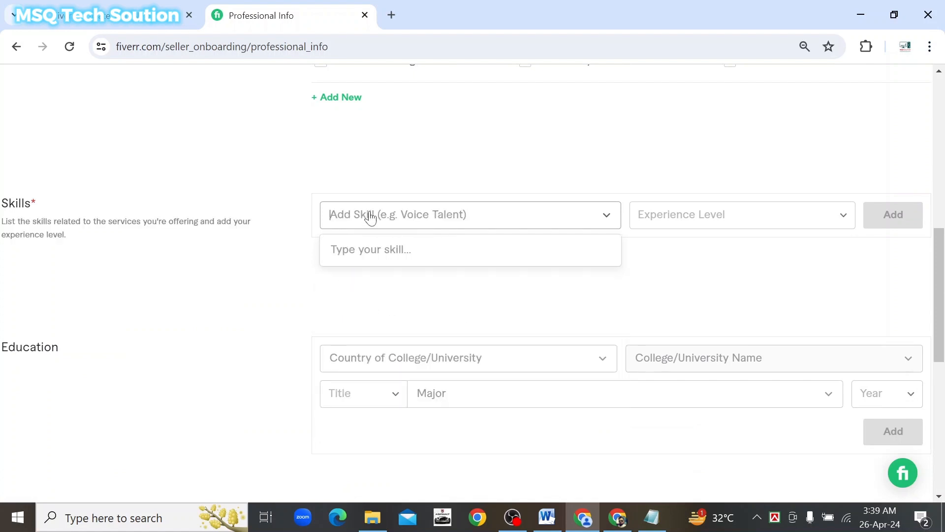
type("d")
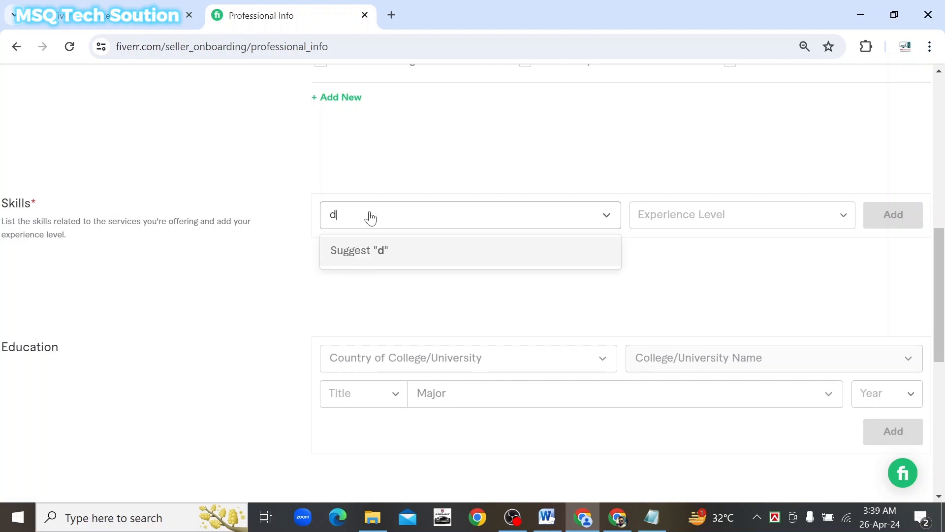
type("igital")
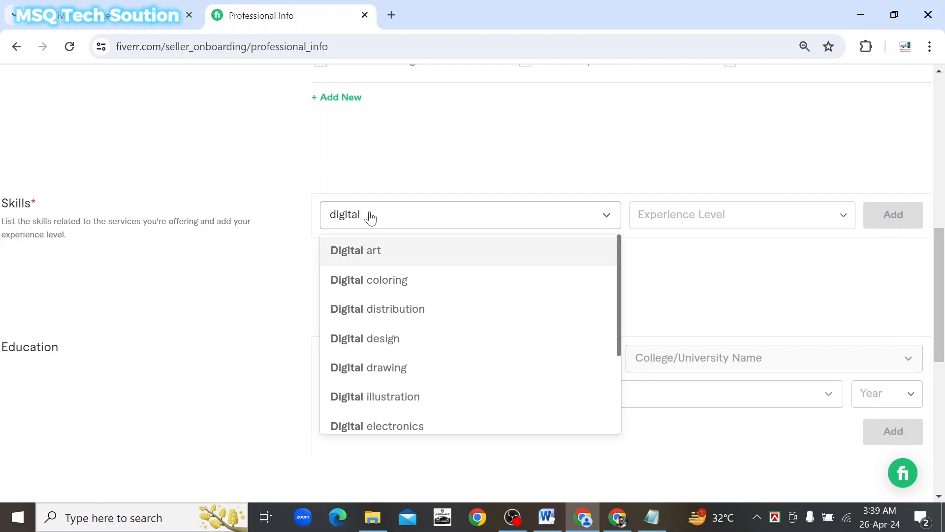
scroll(478, 307, "down", 3)
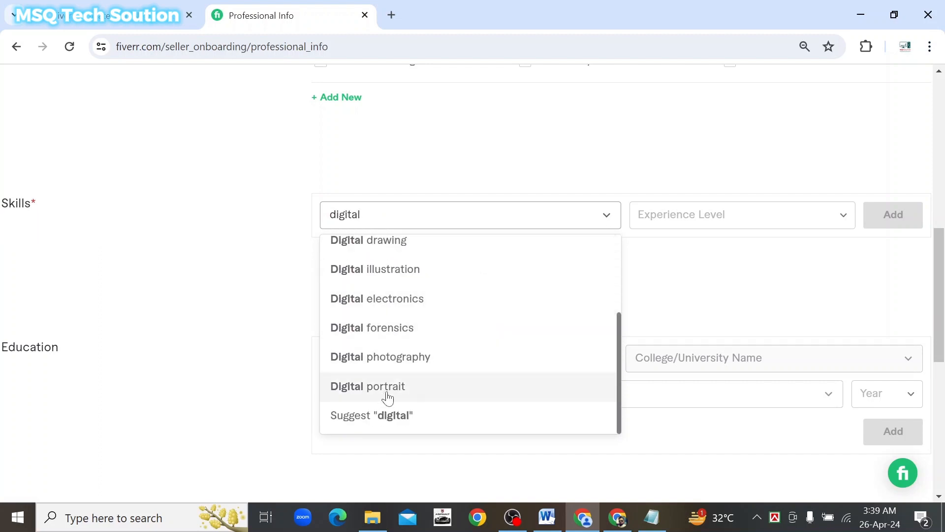
scroll(410, 362, "up", 2)
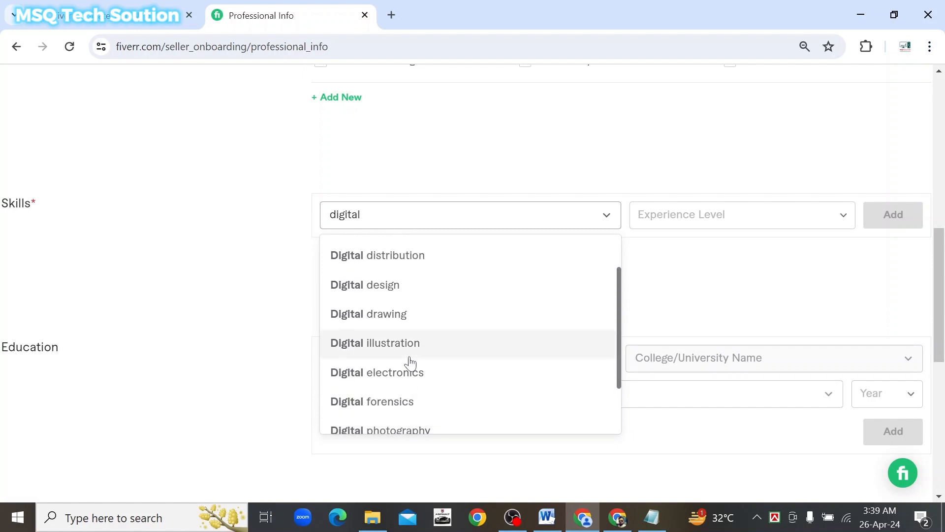
scroll(410, 363, "up", 1)
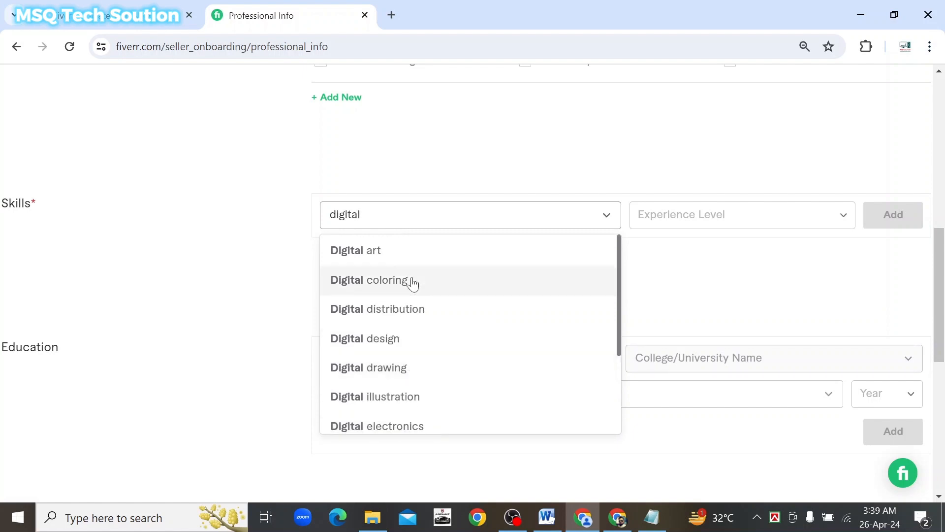
Add SEO as a skill at Expert level, leaving a new empty skill row open
left_click(404, 217)
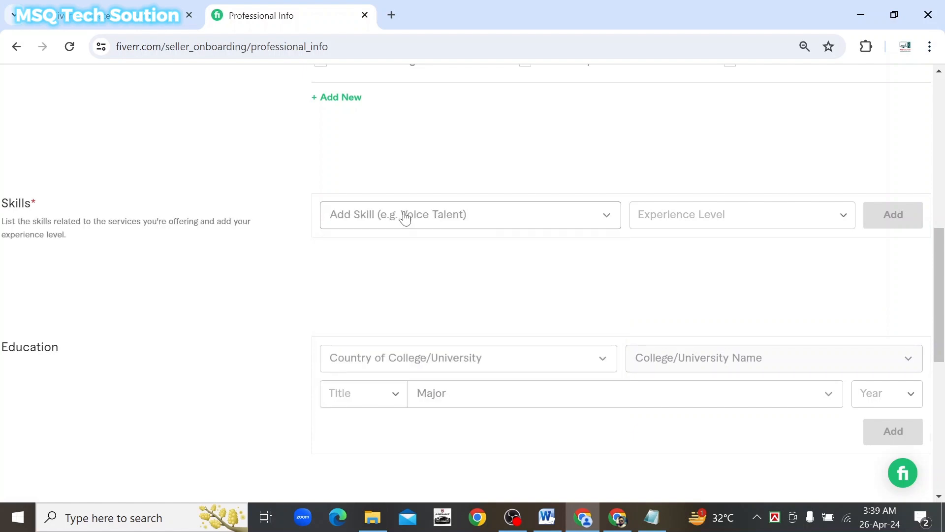
type("seo")
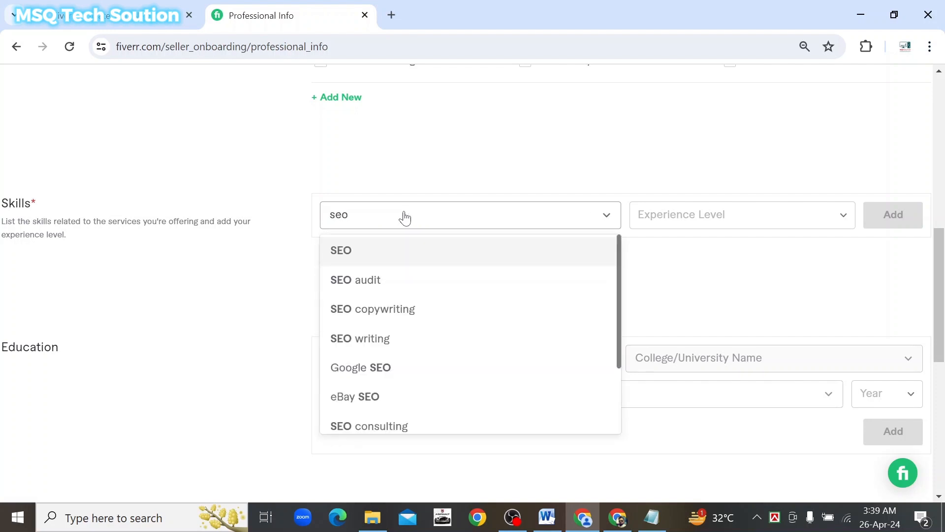
scroll(436, 347, "down", 2)
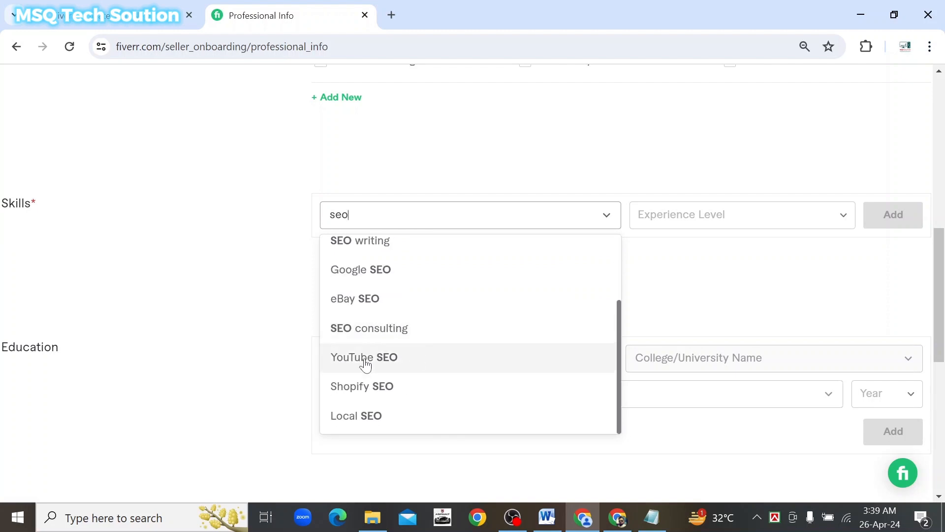
scroll(453, 337, "up", 2)
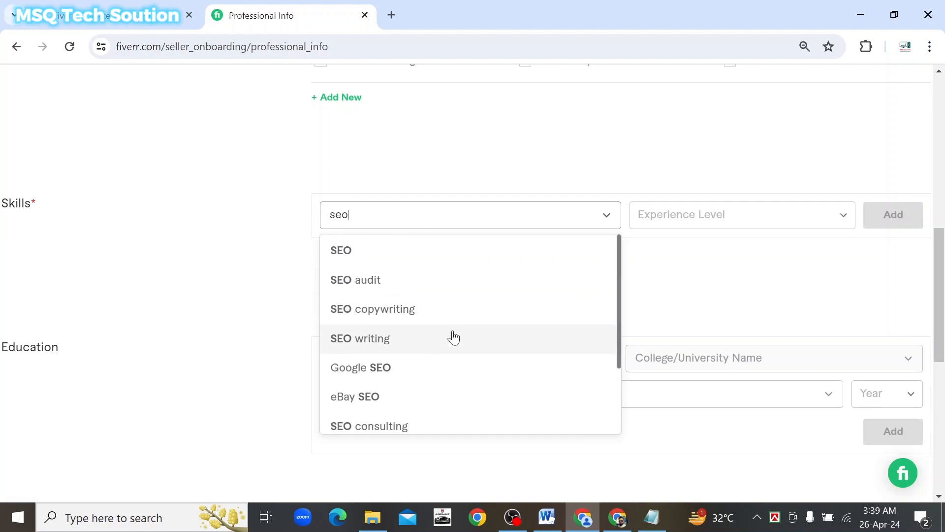
left_click(355, 257)
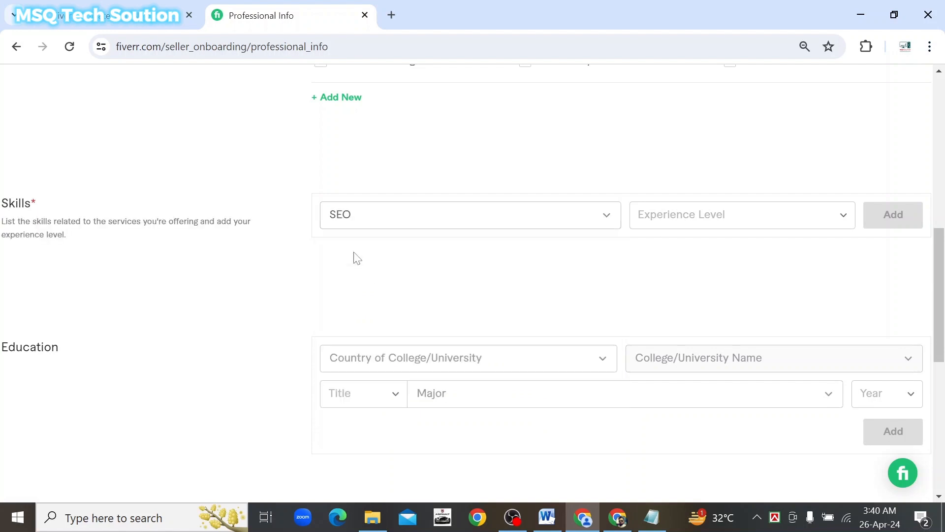
left_click(843, 221)
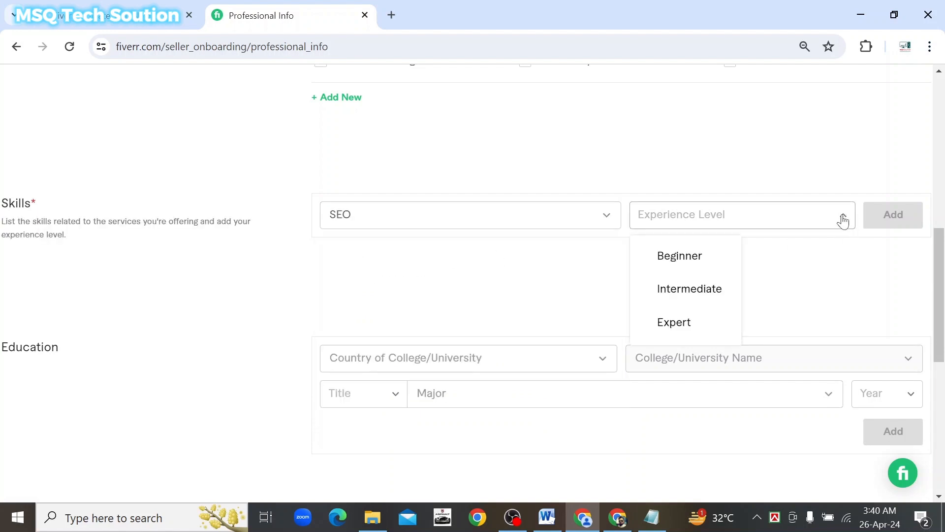
left_click(676, 327)
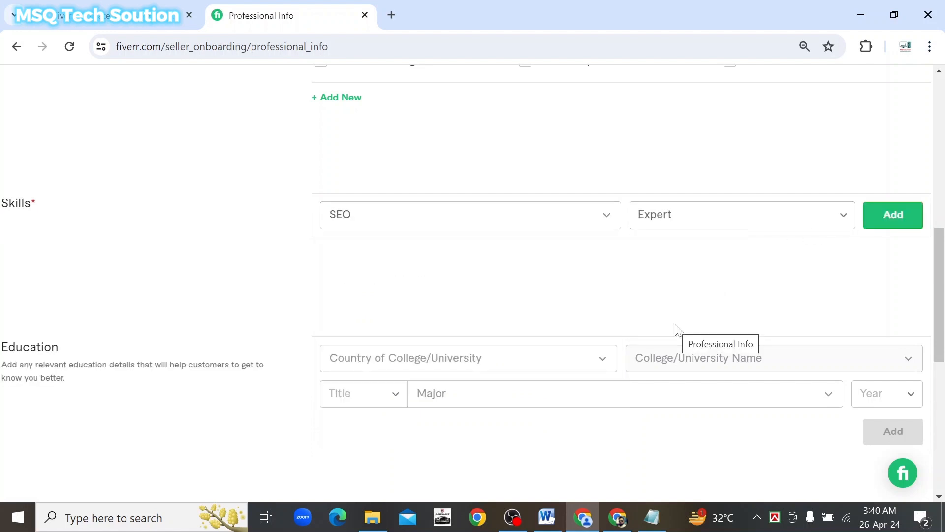
left_click(895, 216)
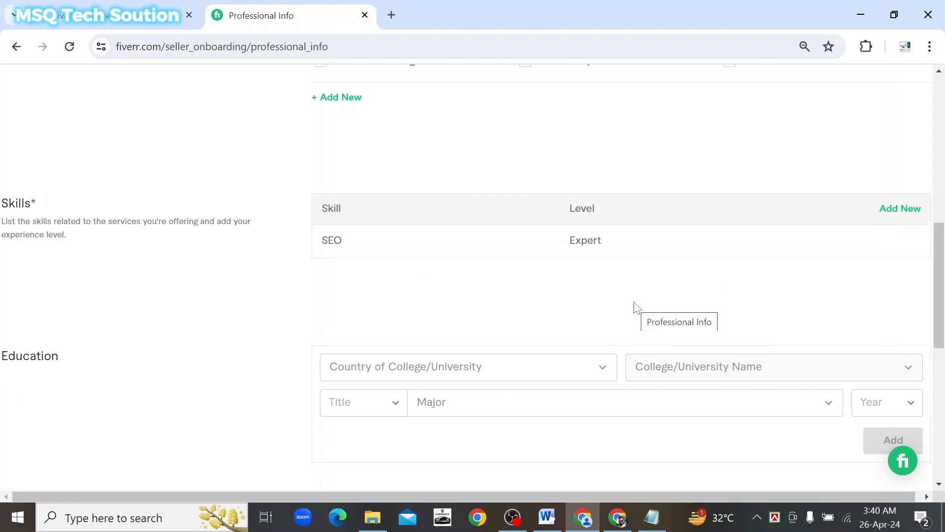
left_click(892, 210)
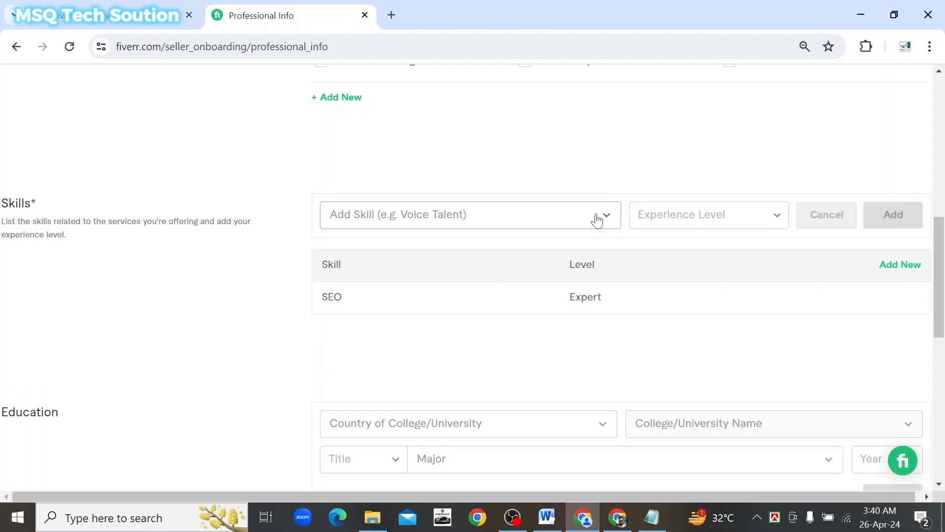
Add Email marketing to the skills table at Expert level
left_click(523, 217)
type("seo")
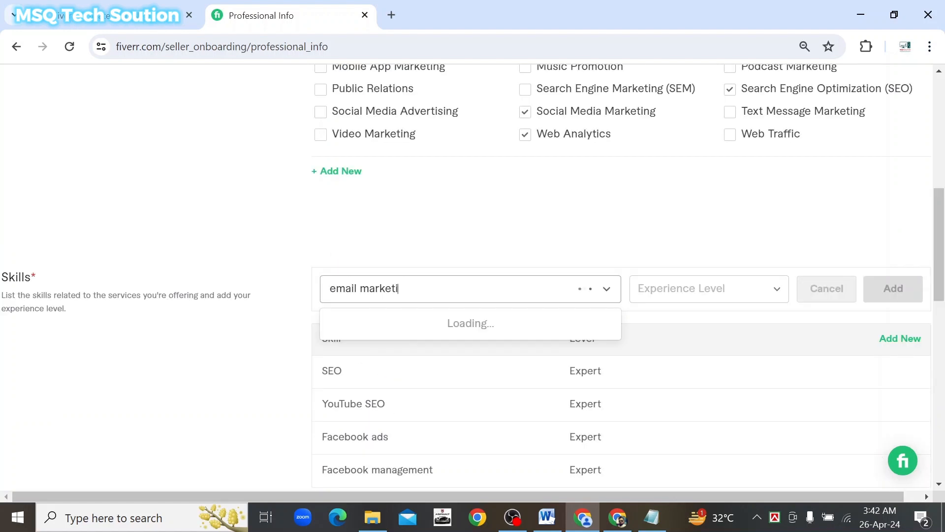
type("ng")
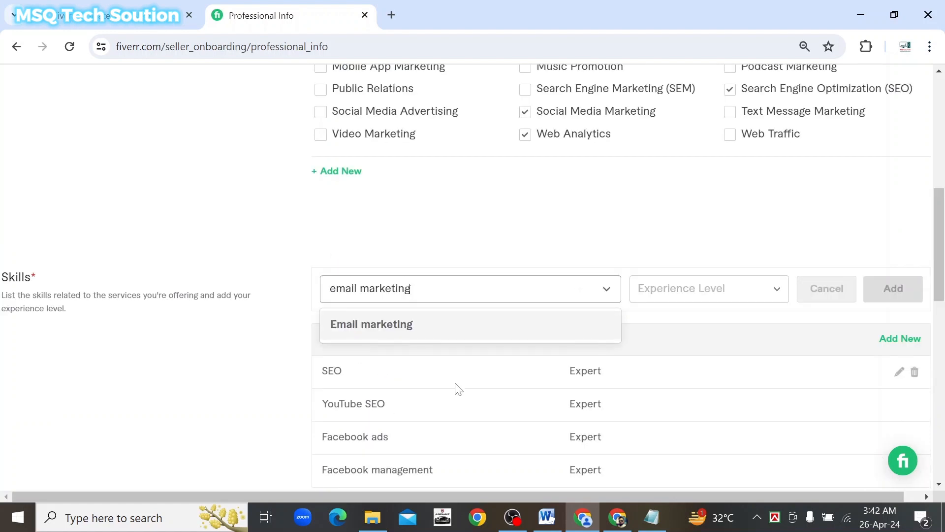
left_click(393, 325)
scroll(717, 367, "down", 1)
scroll(716, 367, "down", 2)
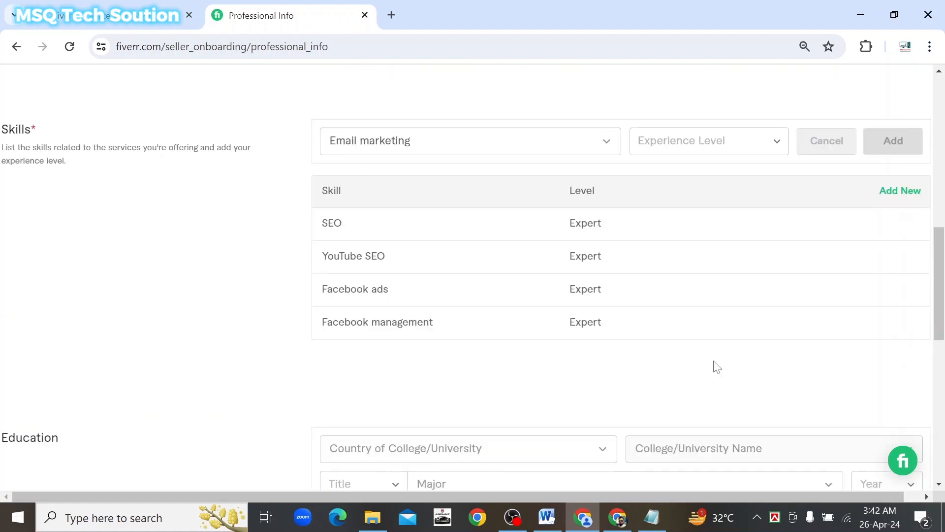
left_click(777, 141)
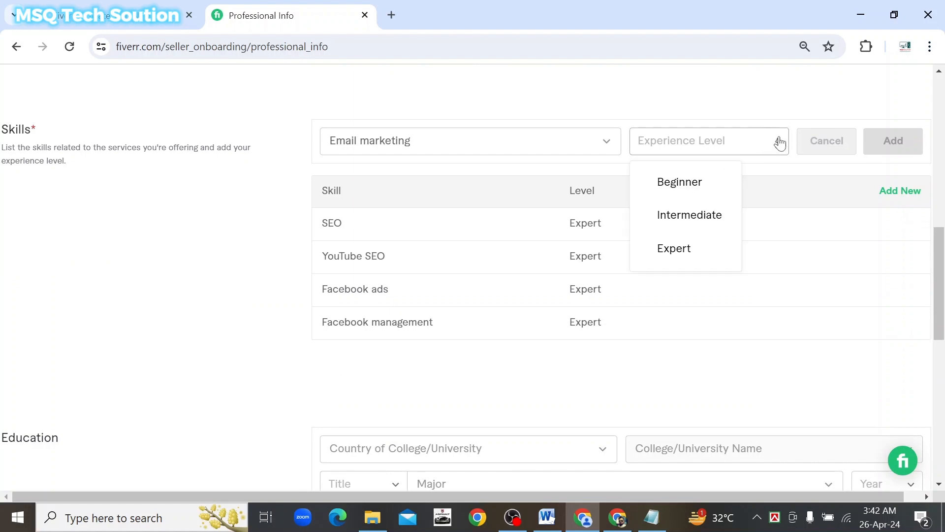
left_click(690, 247)
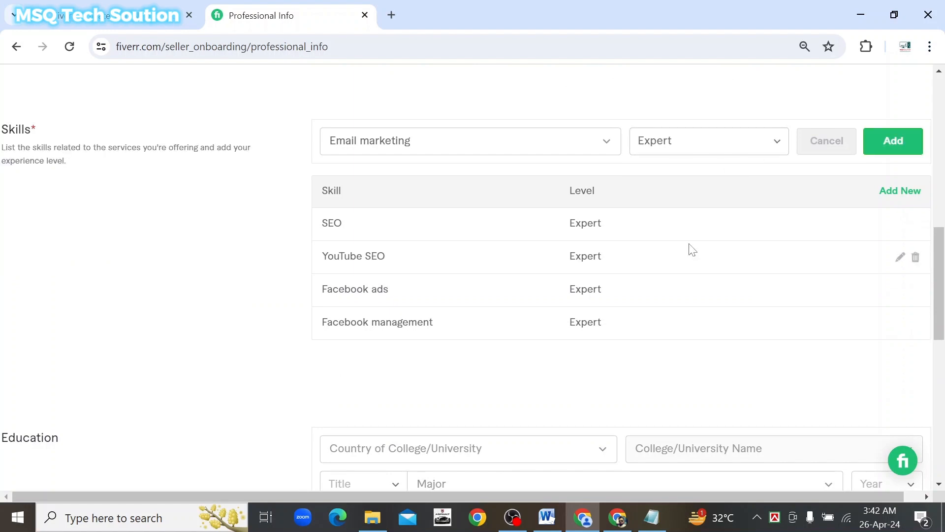
left_click(894, 141)
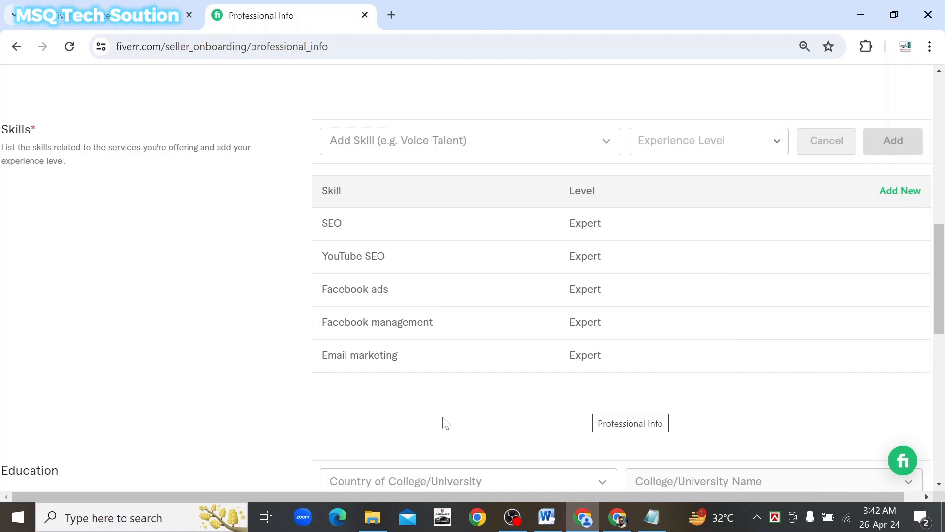
Choose Bangladesh as the Education entry's college country by searching 'bangl'
scroll(234, 389, "down", 3)
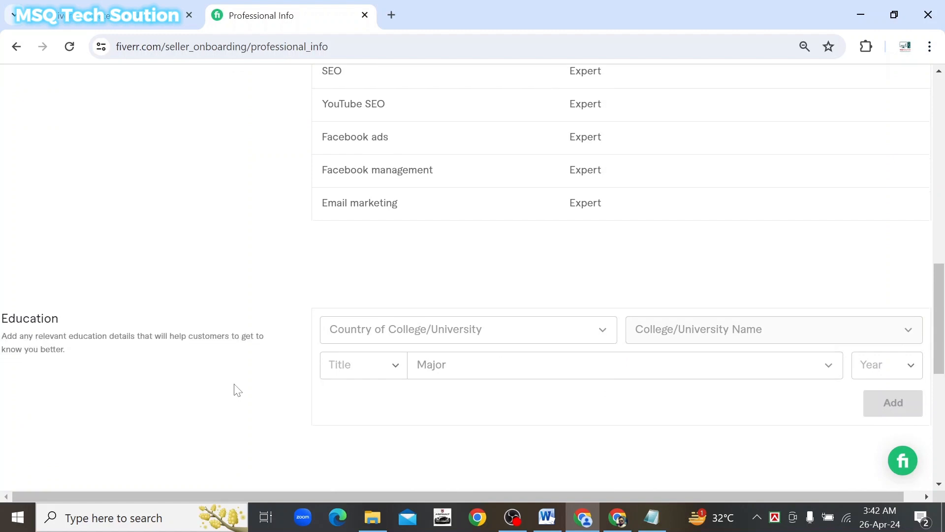
scroll(235, 388, "down", 2)
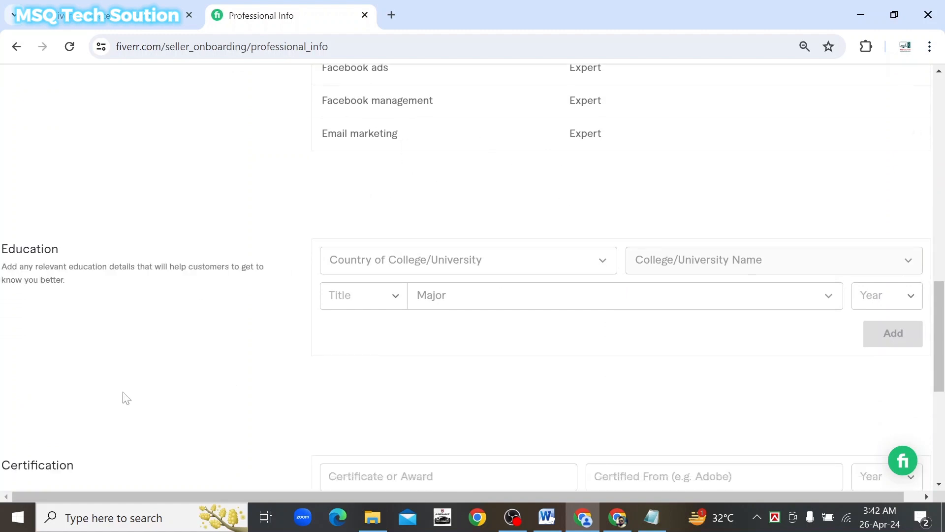
left_click(605, 271)
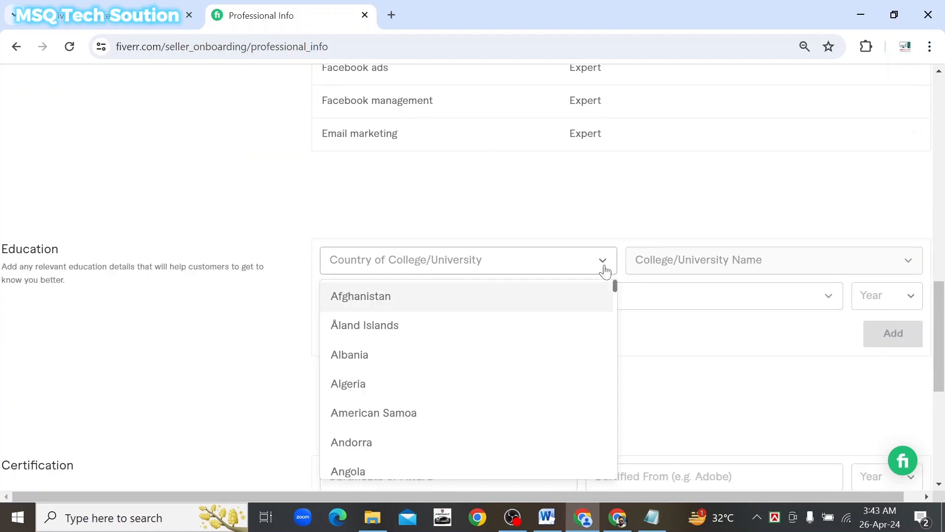
type("bangl")
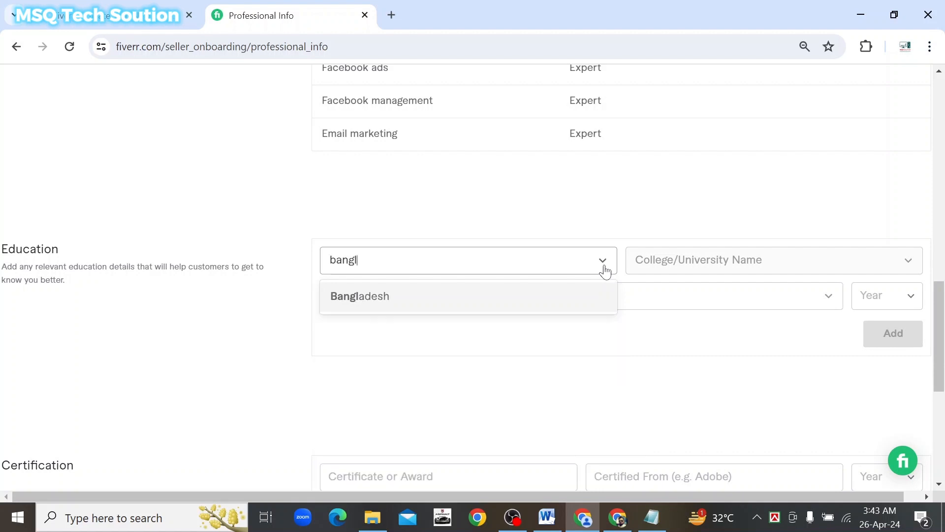
left_click(360, 299)
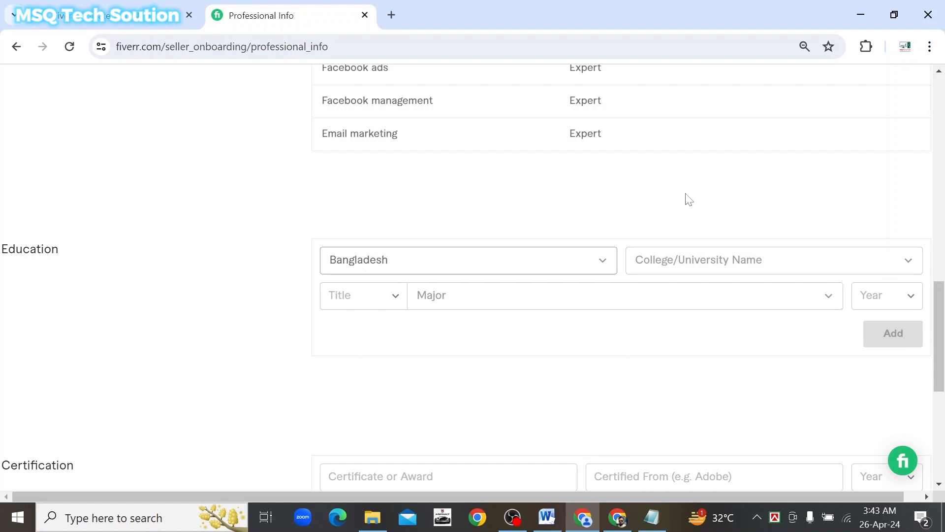
scroll(687, 199, "up", 6)
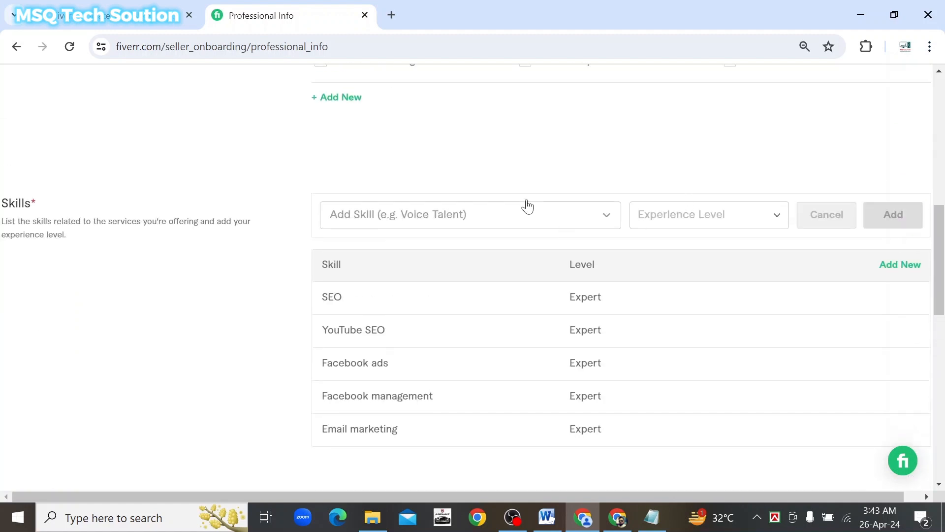
left_click(521, 218)
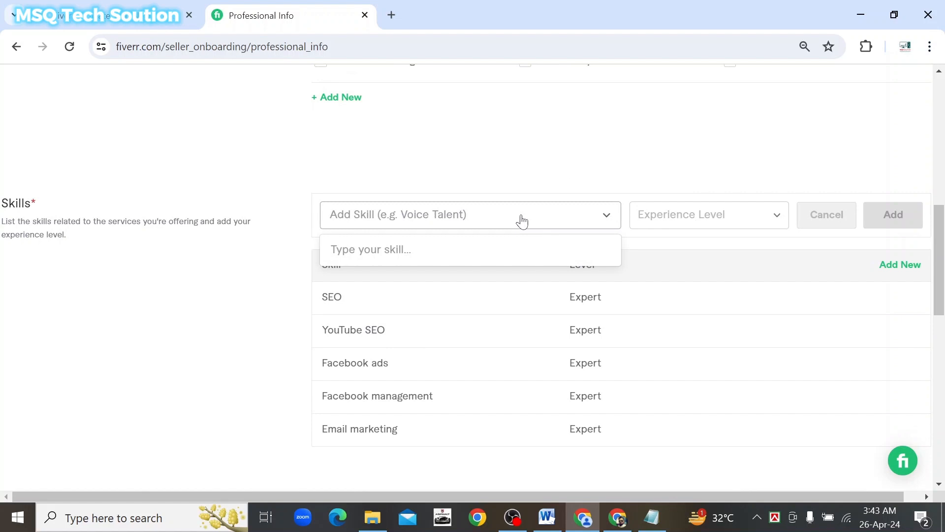
type("seo")
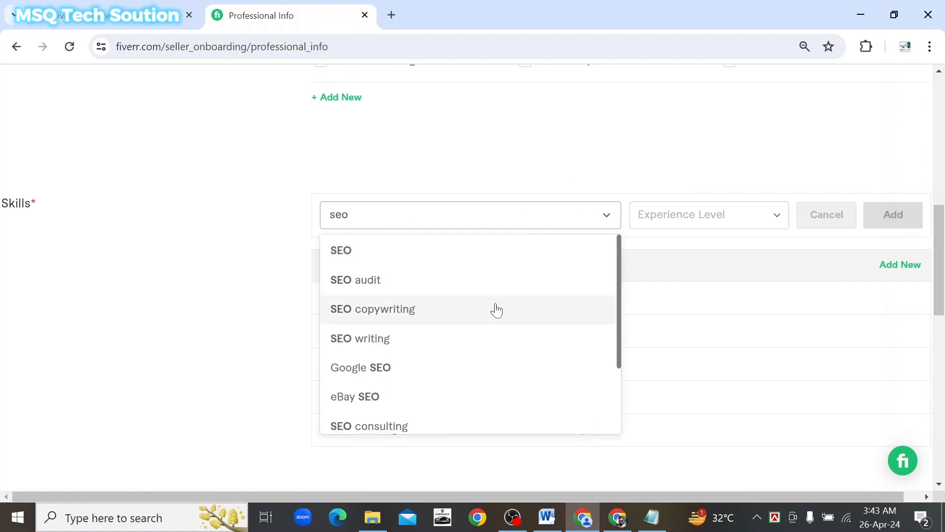
scroll(495, 309, "down", 2)
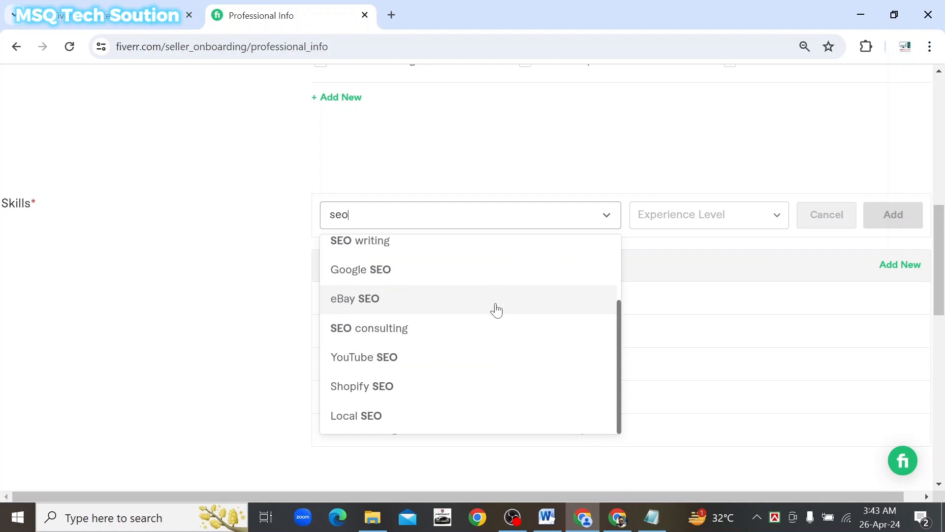
scroll(495, 309, "up", 2)
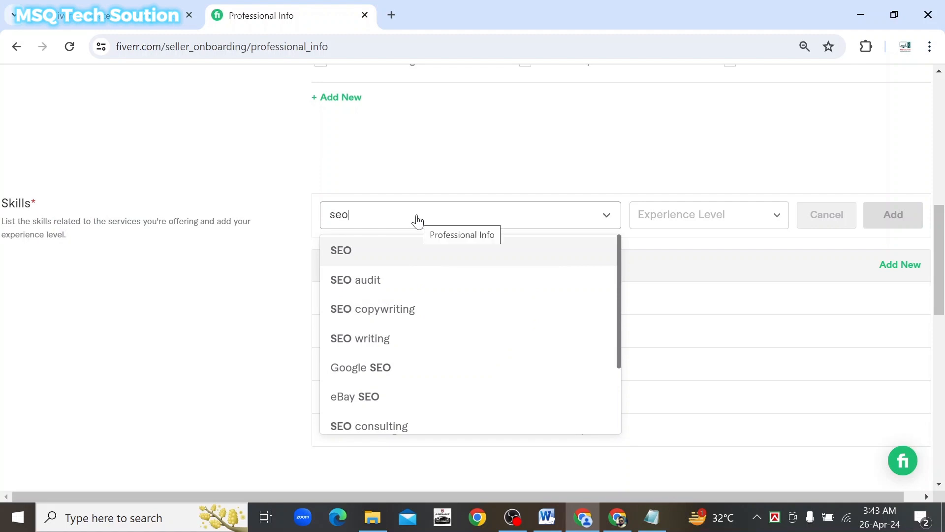
key("Escape")
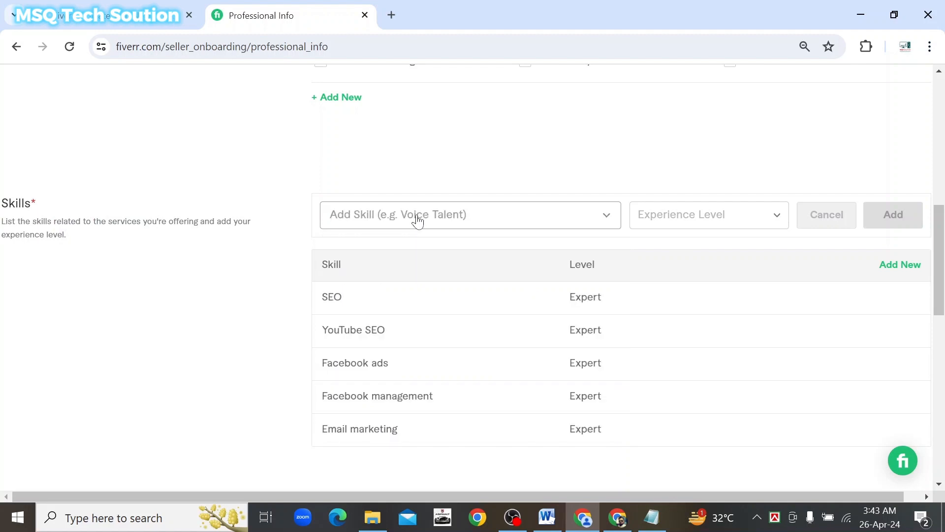
Search 'youtube' and add YouTube thumbnail design at Expert level to the skills table
type("thu")
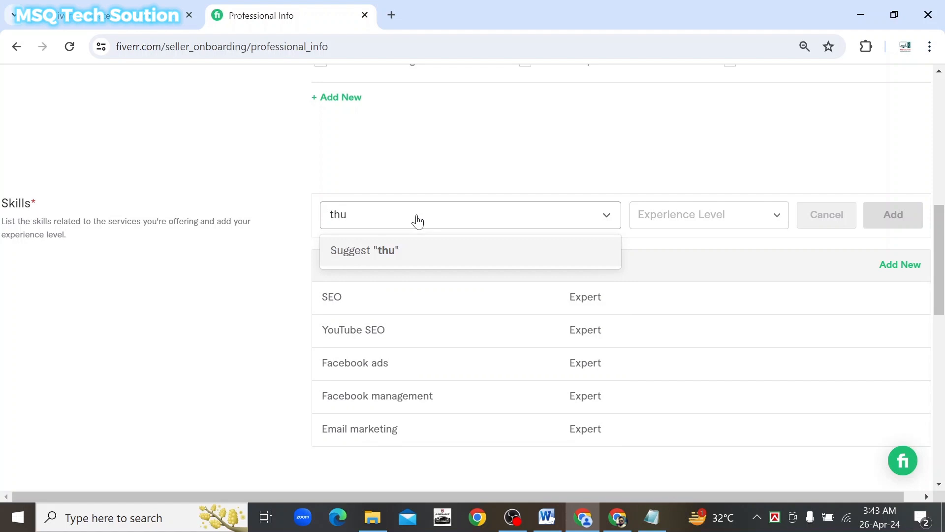
key("BackSpace")
key("BackSpace")
key("BackSpace")
type("youtube")
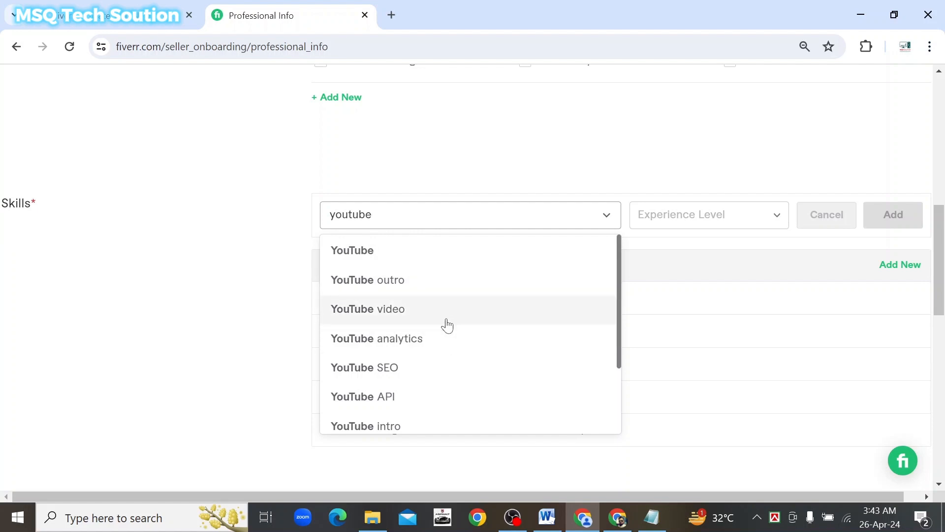
scroll(448, 325, "down", 2)
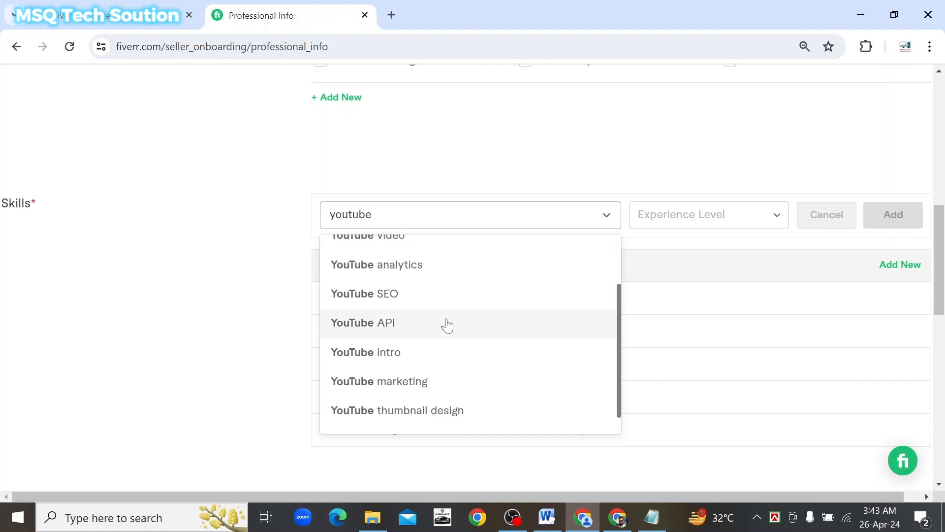
left_click(442, 418)
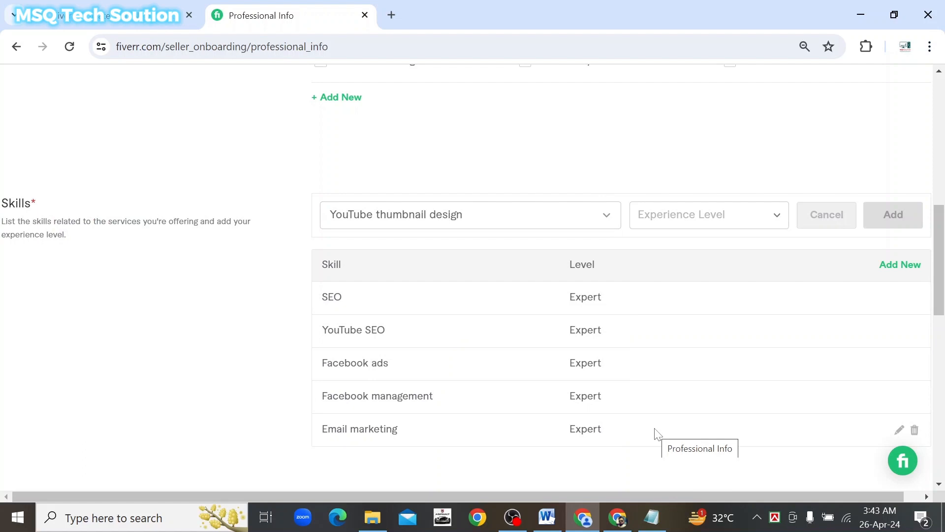
left_click(766, 214)
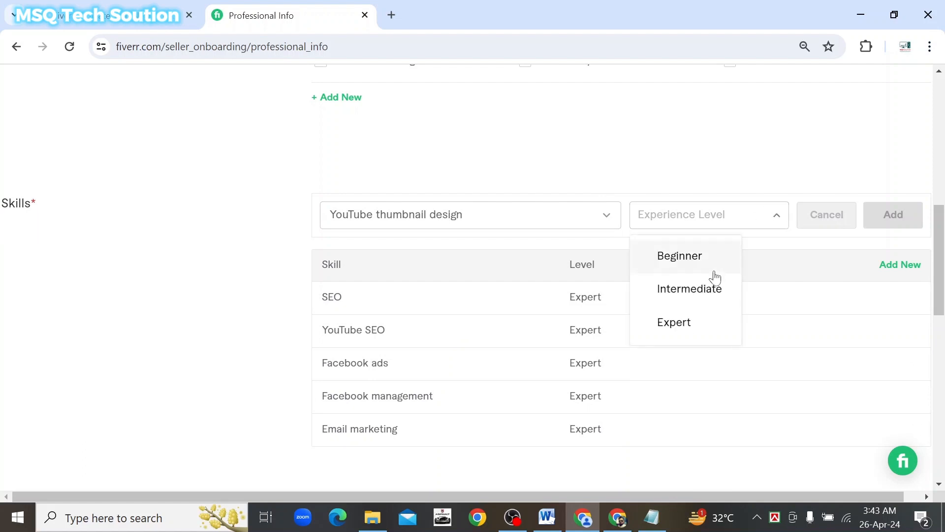
left_click(673, 331)
left_click(897, 216)
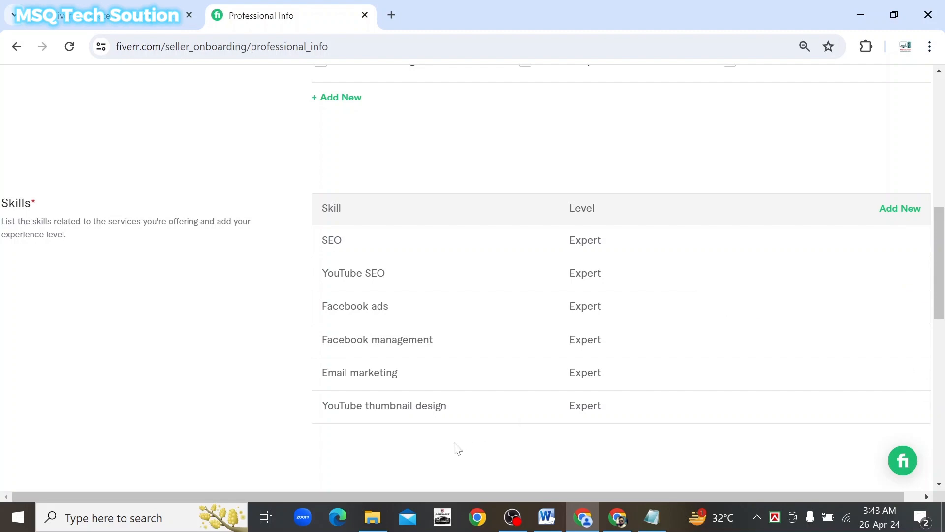
scroll(456, 448, "down", 3)
scroll(454, 448, "up", 3)
Add a new skill row with Wordpress SEO at Expert level
left_click(903, 212)
left_click(429, 220)
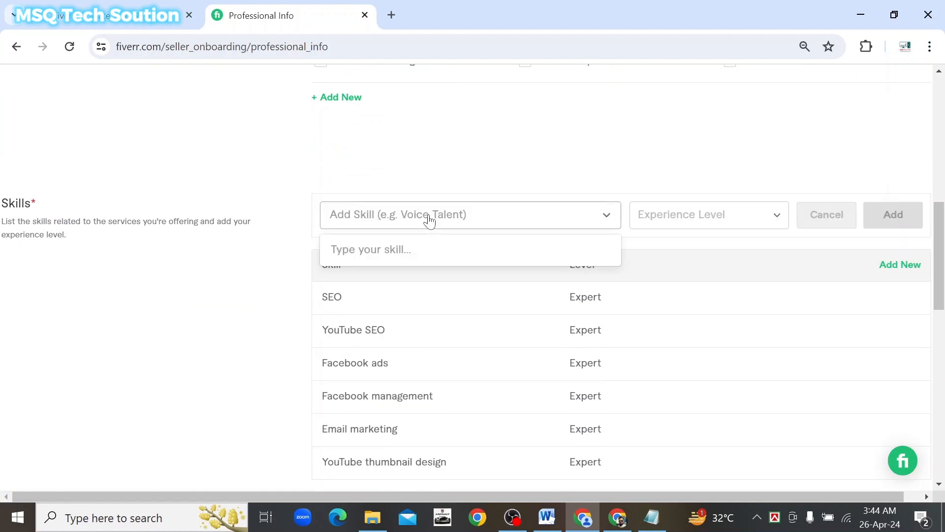
type("youtube")
key("BackSpace")
key("BackSpace")
key("BackSpace")
key("BackSpace")
key("BackSpace")
key("BackSpace")
key("BackSpace")
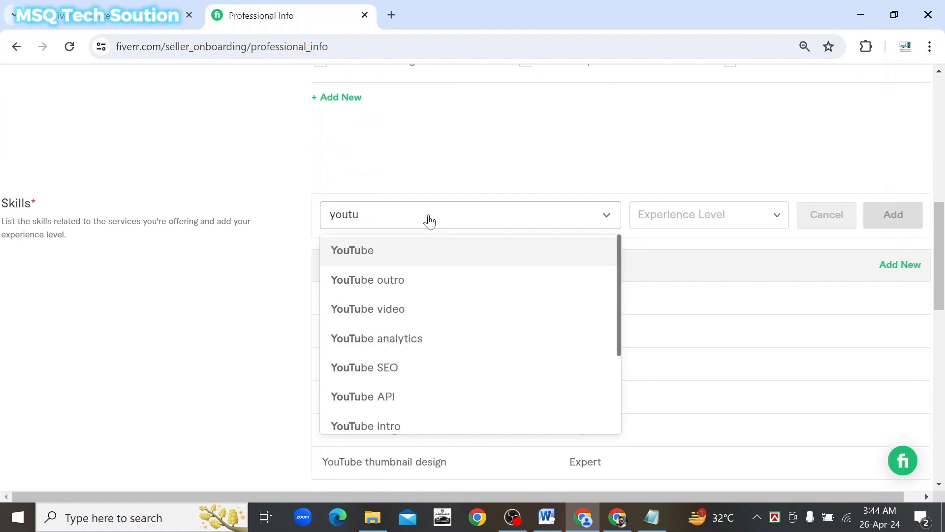
type("wordpress")
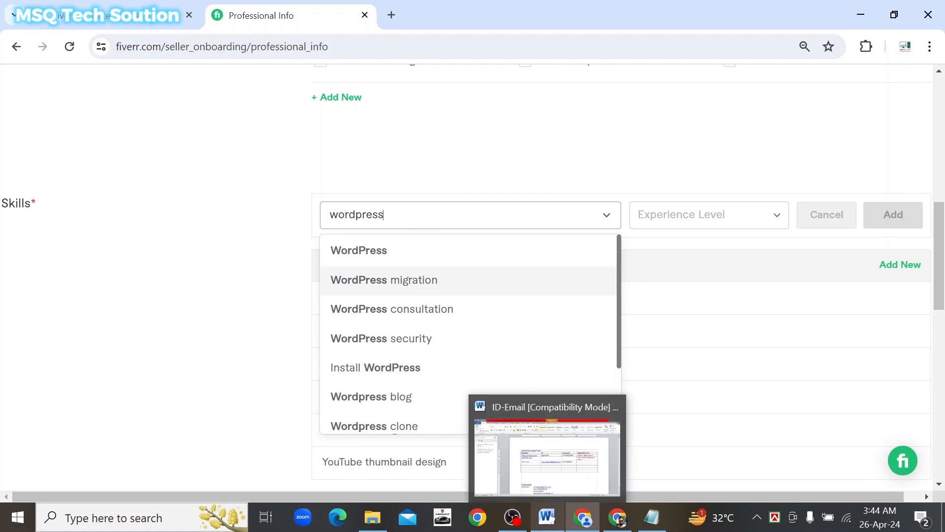
scroll(502, 308, "down", 2)
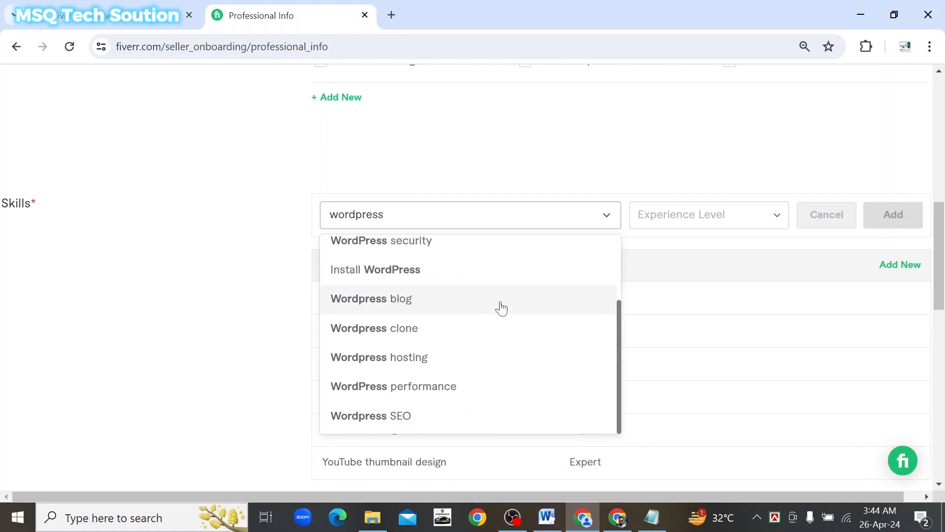
left_click(413, 418)
scroll(711, 359, "down", 2)
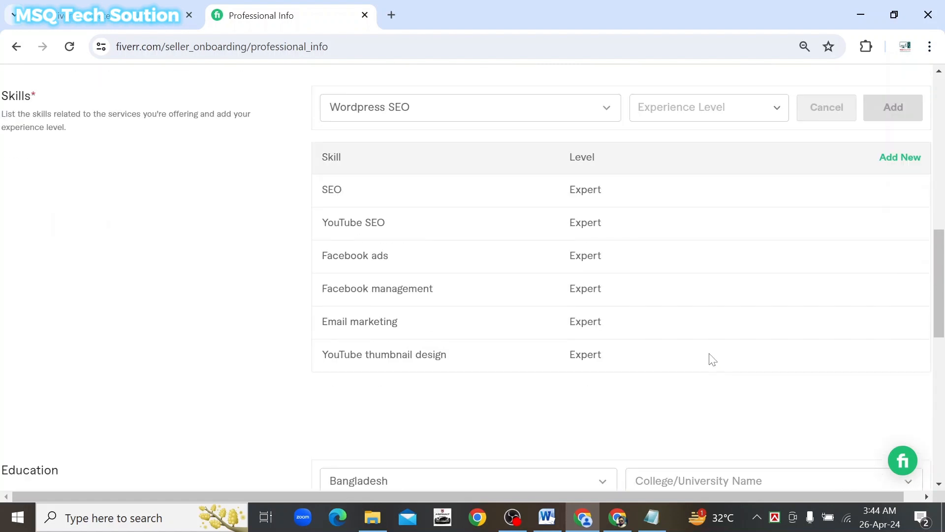
scroll(712, 359, "up", 1)
left_click(709, 145)
left_click(677, 247)
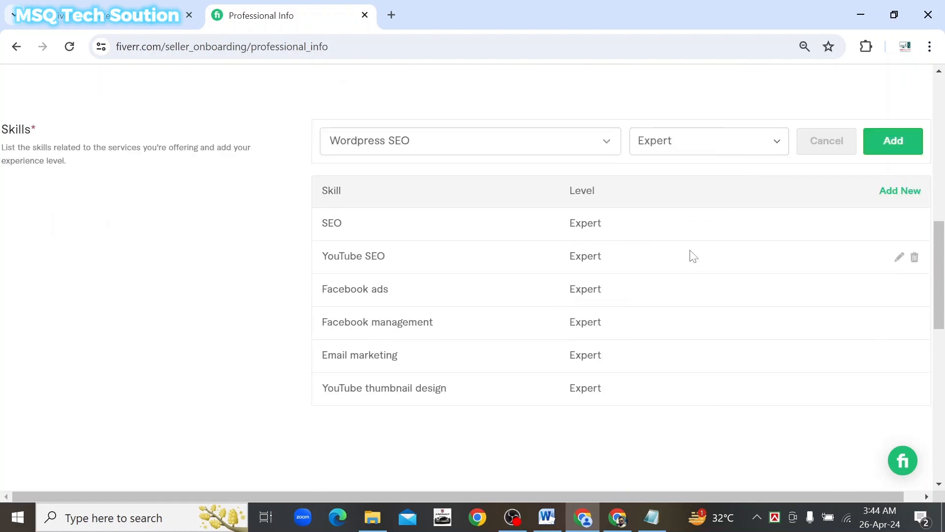
left_click(894, 142)
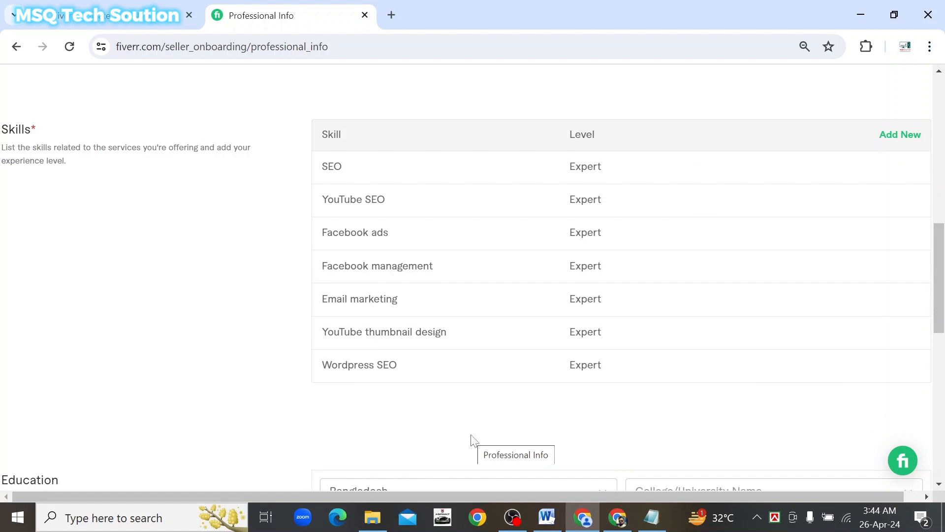
Abandon an extra 'email marketing' skill search and scroll down to the Education fields
scroll(472, 440, "up", 2)
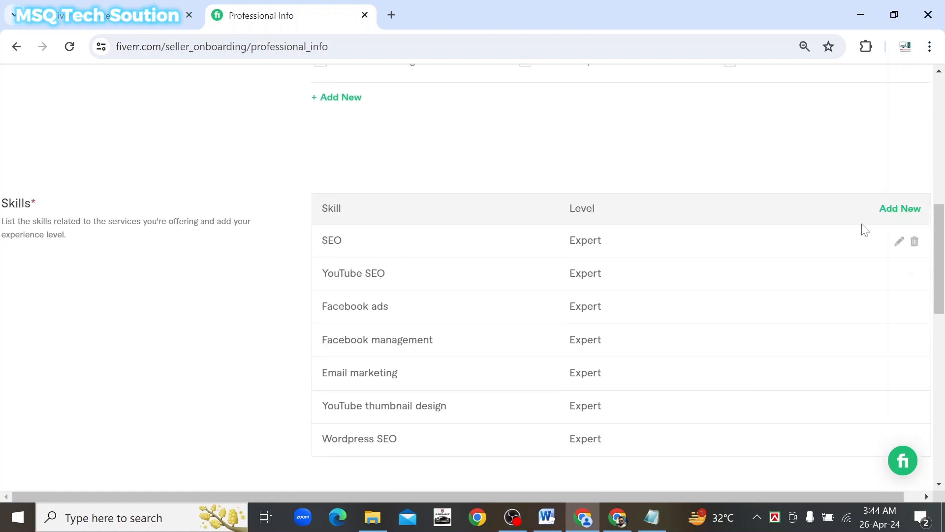
left_click(901, 207)
left_click(487, 215)
type("email marketing")
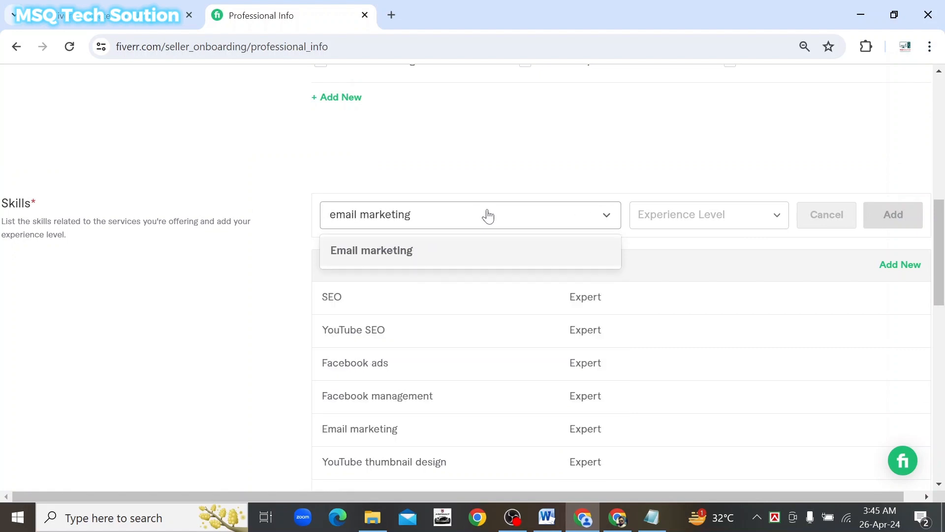
key("BackSpace")
key("BackSpace")
key("BackSpace")
key("BackSpace")
key("BackSpace")
key("BackSpace")
key("BackSpace")
key("BackSpace")
key("BackSpace")
key("BackSpace")
key("BackSpace")
key("BackSpace")
key("BackSpace")
key("BackSpace")
key("BackSpace")
left_click(270, 291)
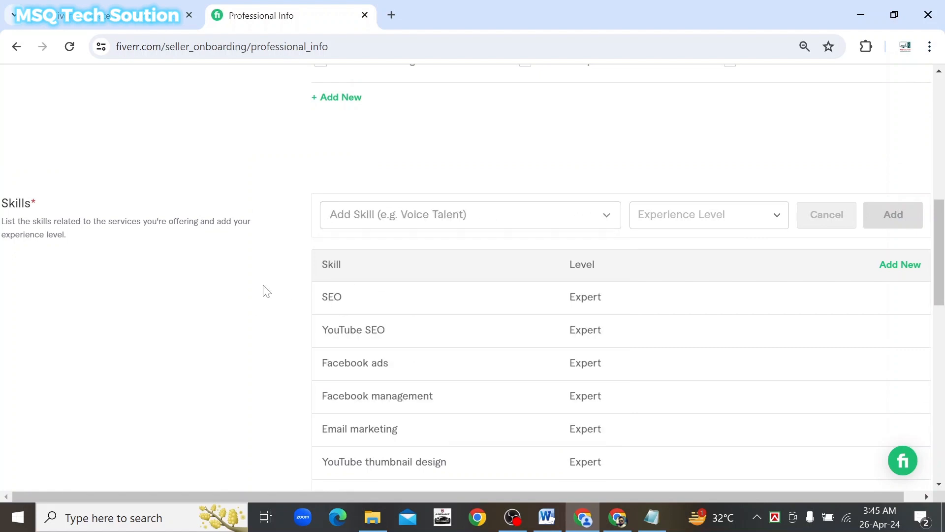
scroll(267, 291, "down", 3)
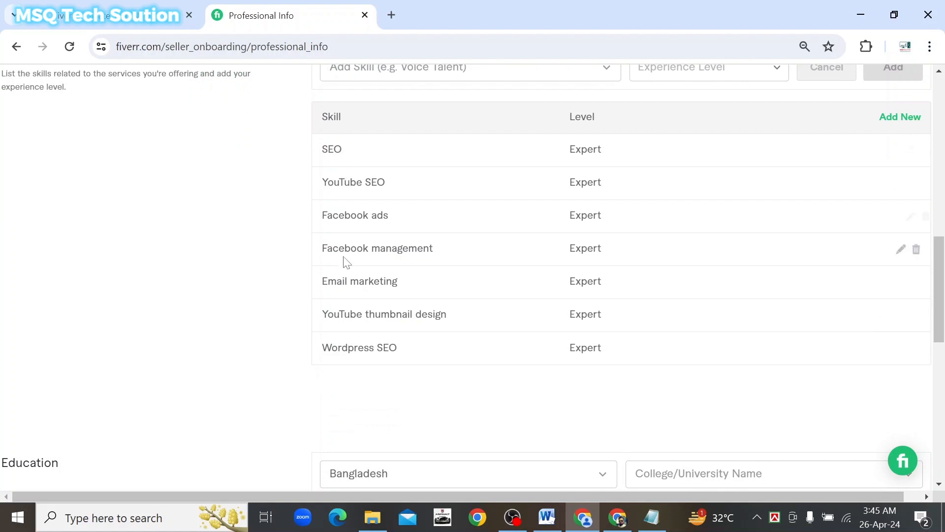
scroll(263, 321, "down", 3)
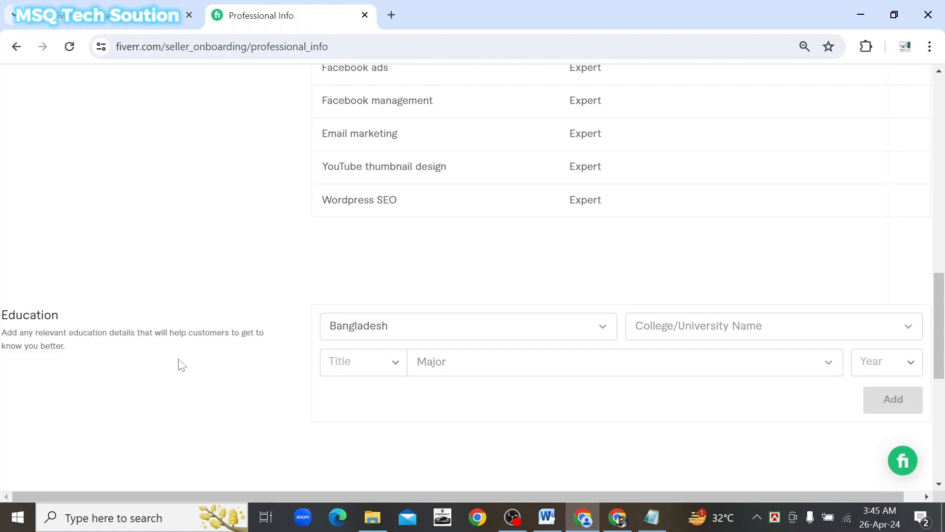
Enter 'university of infromation technology and sciences' as the college name and accept it
left_click(871, 335)
type("u")
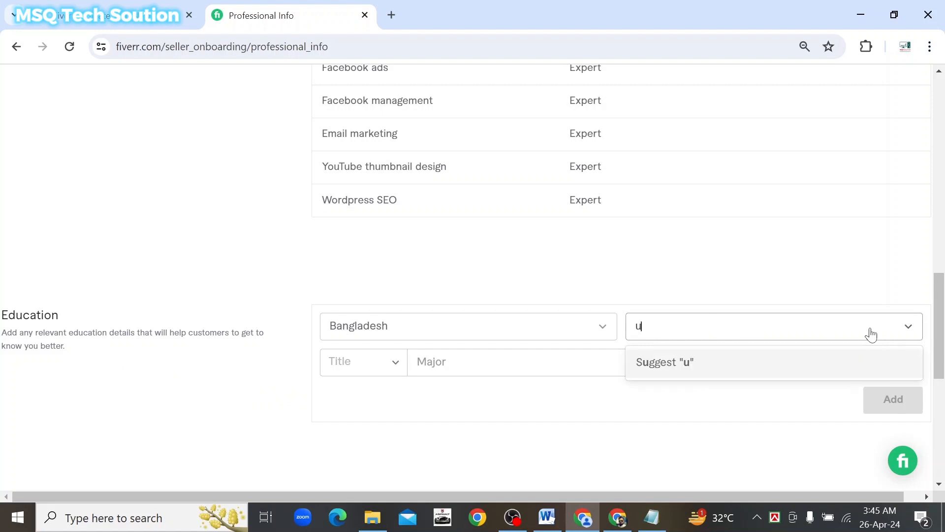
type("niversit")
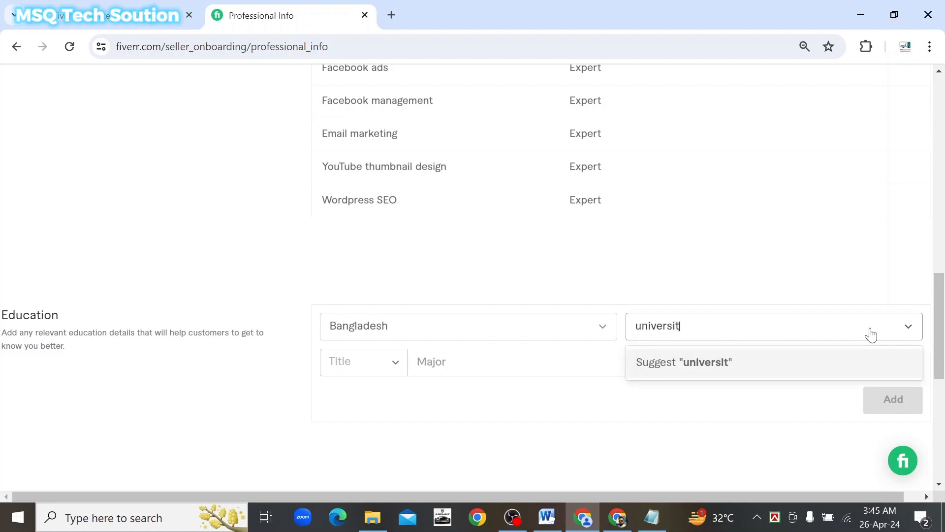
type("y of infromation te")
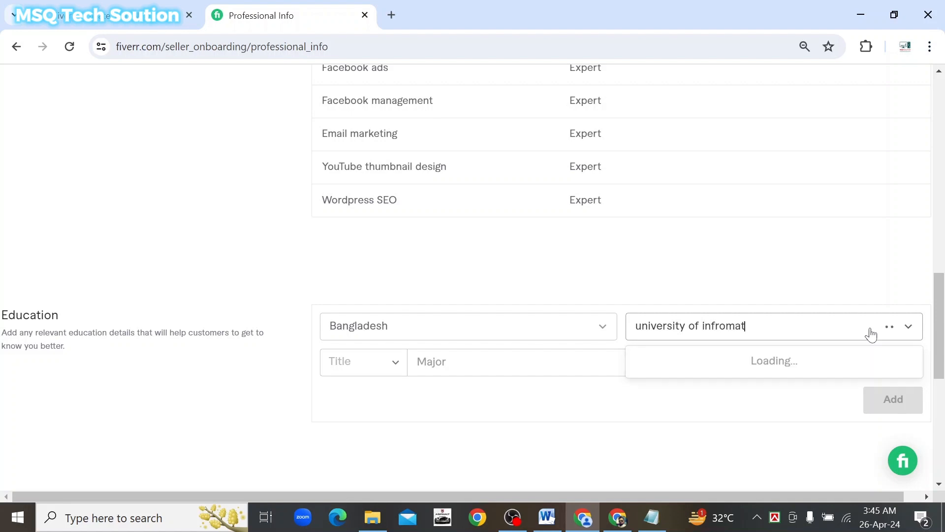
type("nology")
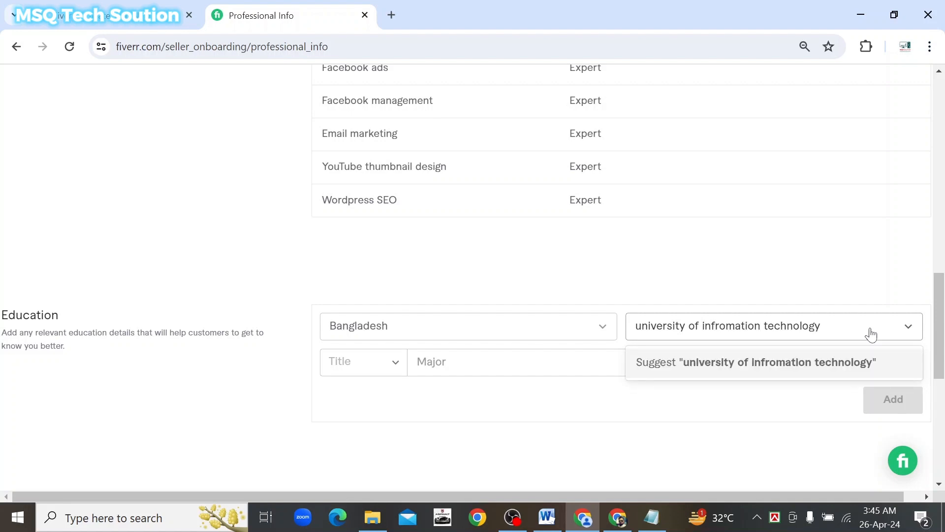
type(" and sc")
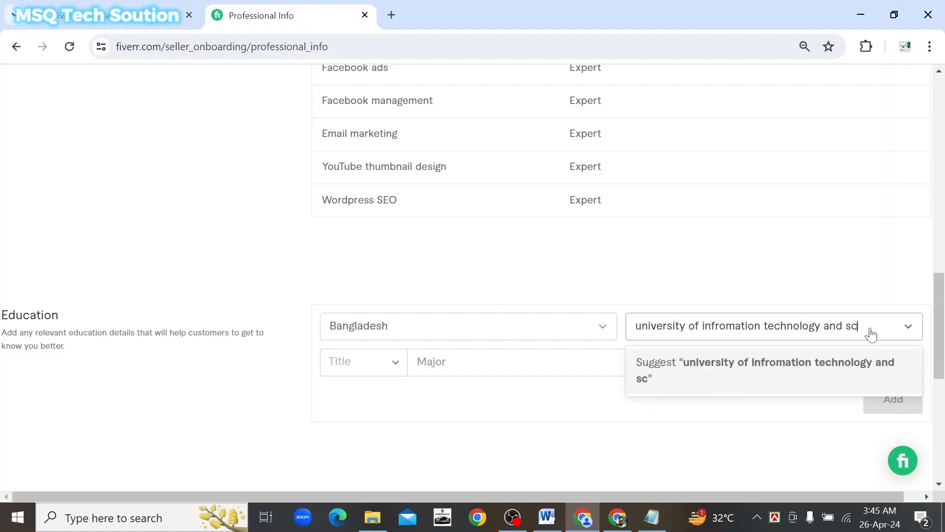
type("iences")
left_click(793, 374)
Set the education degree title to B.Sc
left_click(396, 367)
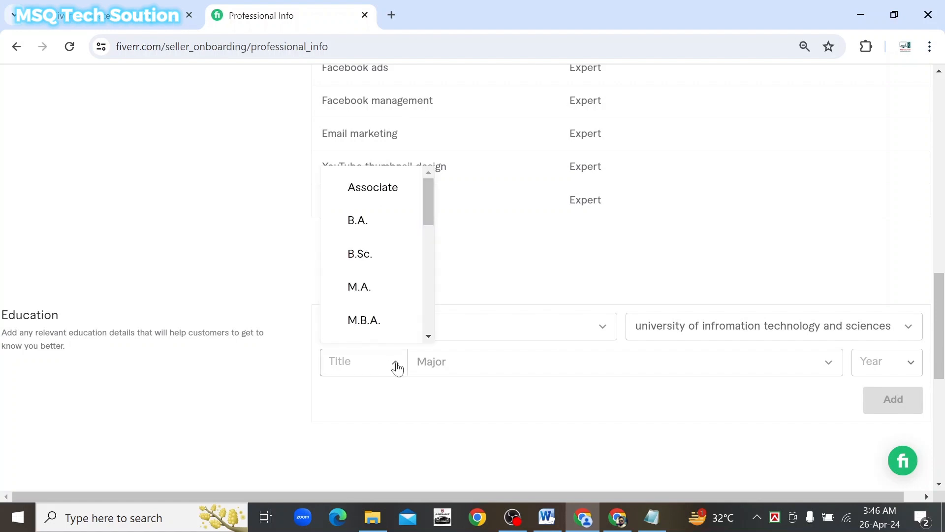
left_click(398, 367)
left_click(363, 367)
mouse_move(427, 204)
left_mouse_down()
mouse_move(423, 315)
mouse_move(421, 202)
left_mouse_up()
left_click(367, 256)
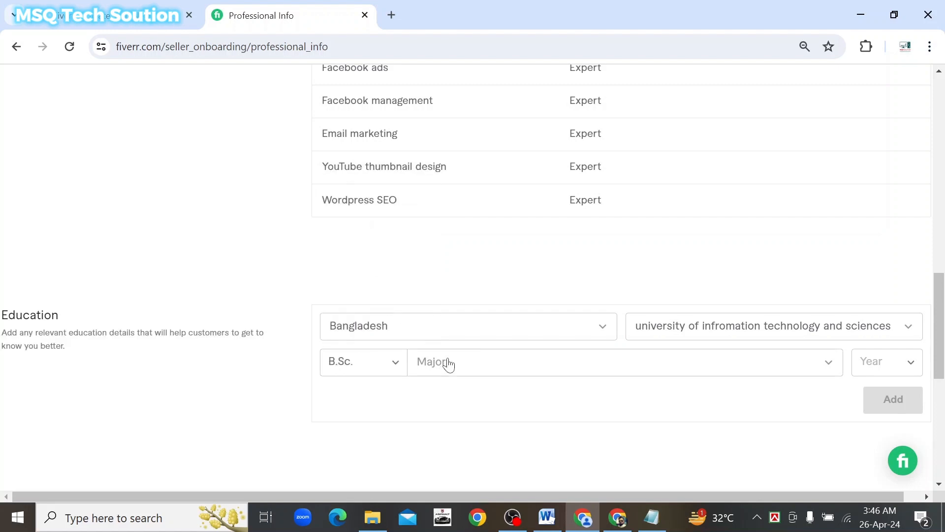
Set the major to 'computer science engineering cse' via the 'cse' suggestions
left_click(486, 367)
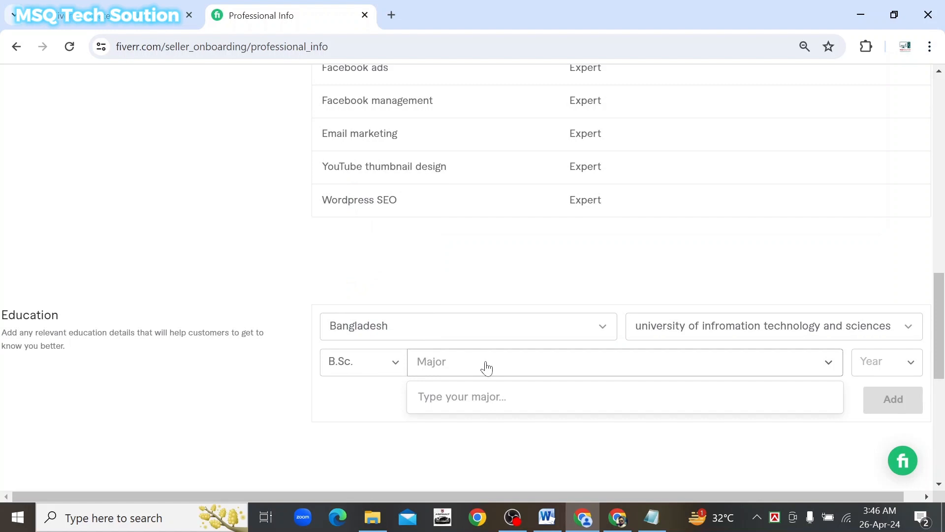
type("c")
key("BackSpace")
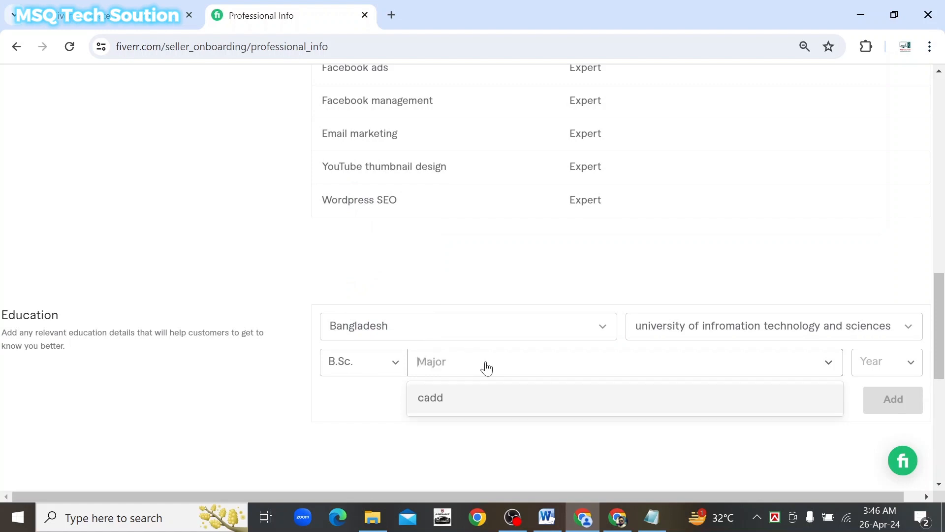
type("cse")
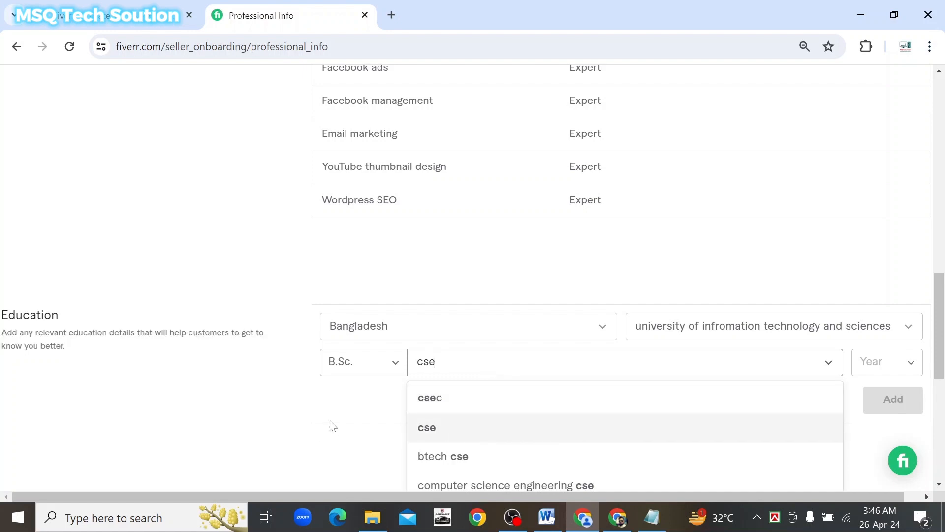
scroll(345, 422, "down", 2)
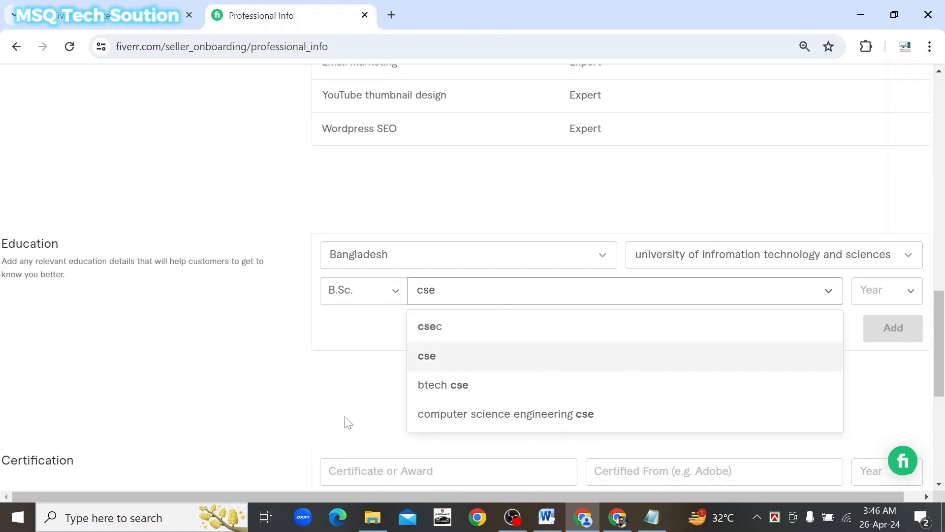
left_click(505, 413)
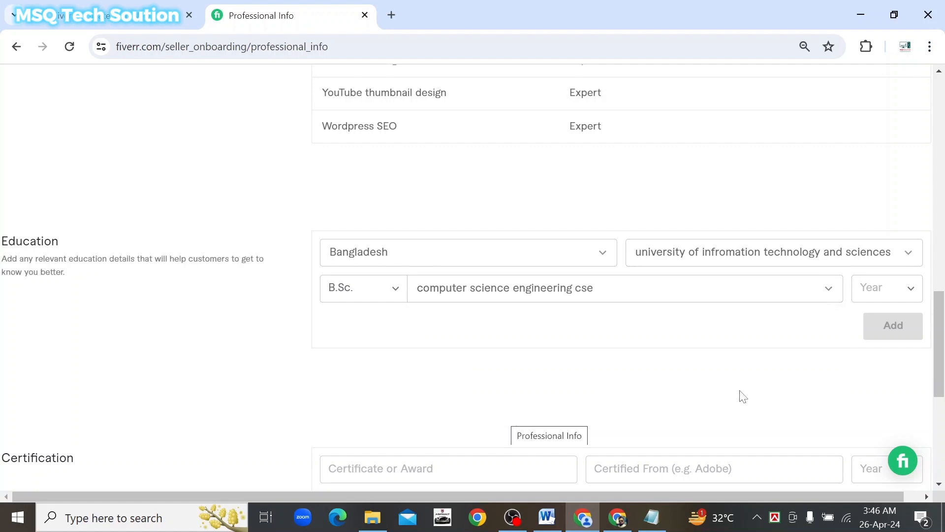
Pick 2007 from the Year dropdown as the education entry's graduation year
left_click(909, 292)
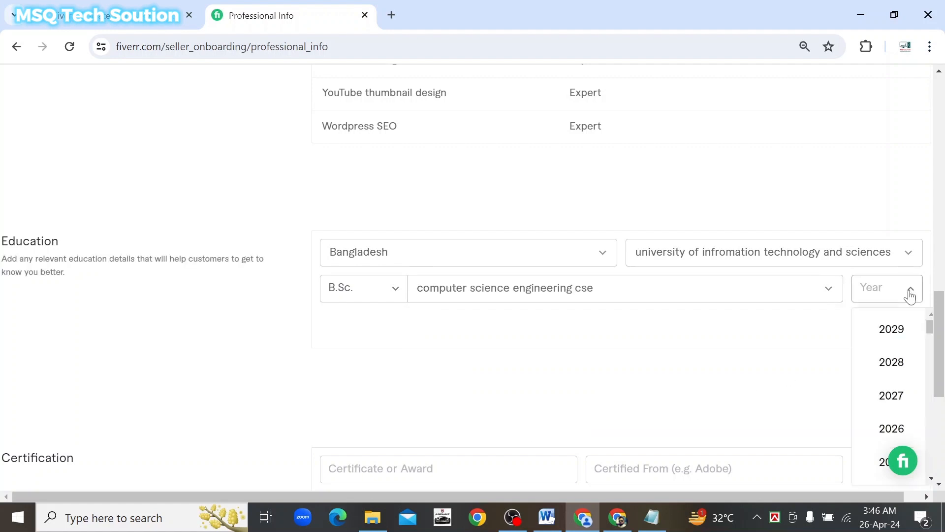
scroll(893, 394, "down", 15)
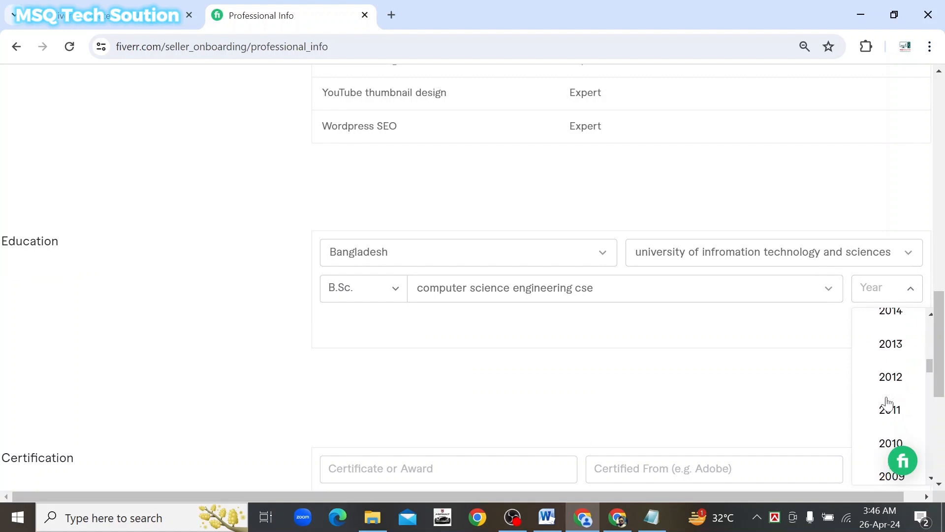
scroll(886, 402, "down", 3)
scroll(886, 401, "up", 3)
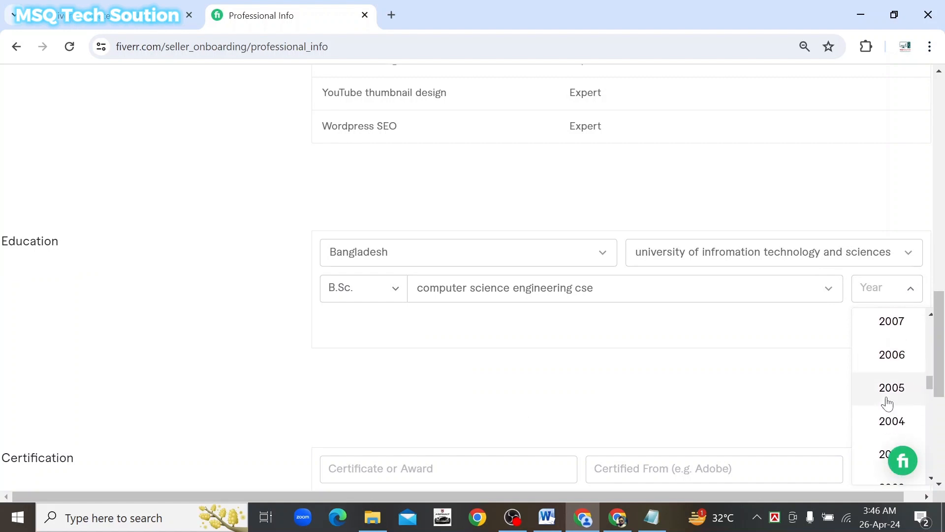
left_click(887, 339)
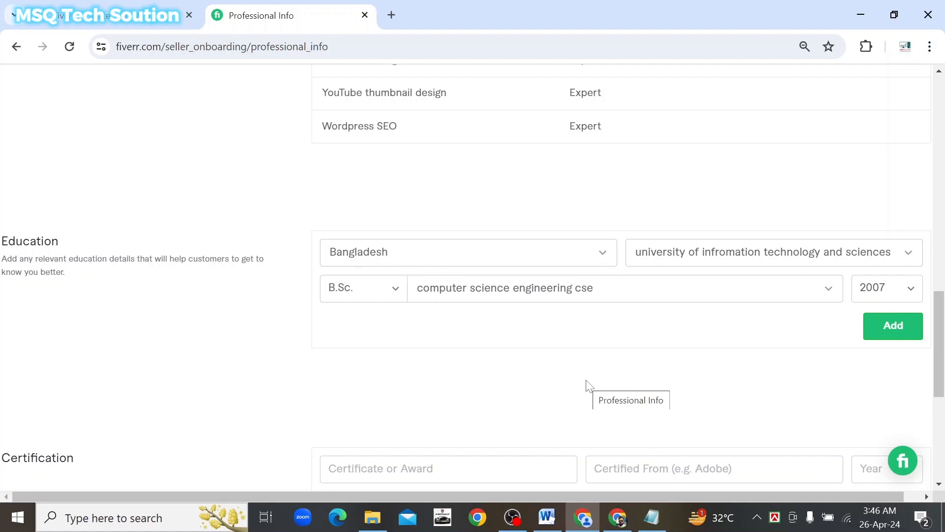
Add the 'computer science engineering cse' entry, graduated 2007, to the Education table
left_click(889, 331)
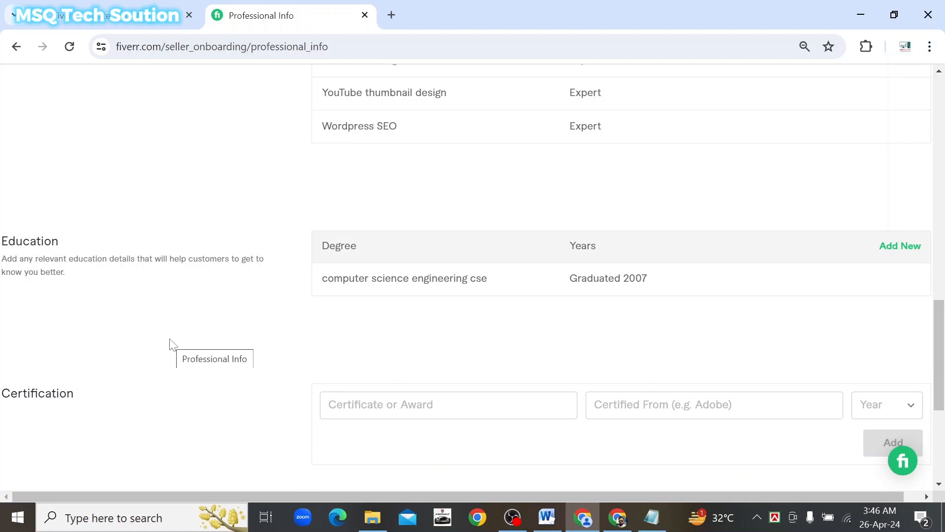
scroll(173, 345, "down", 3)
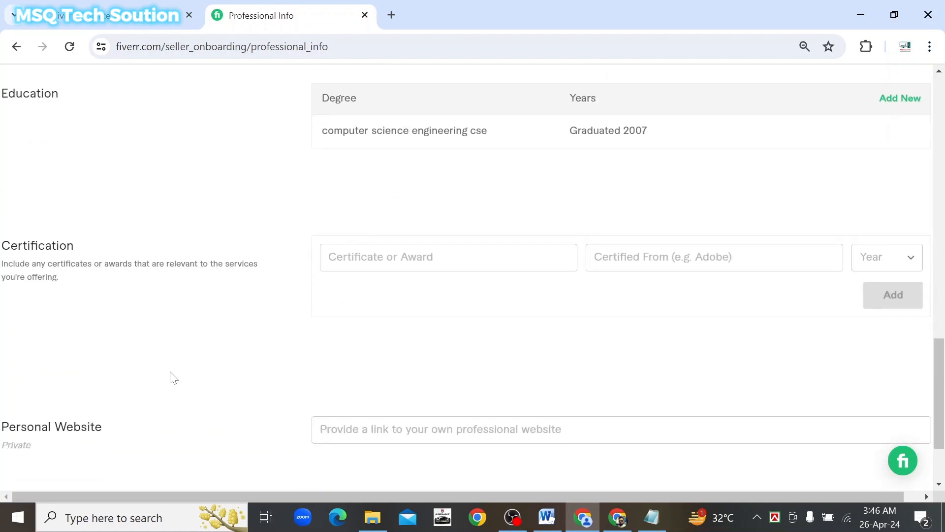
Enter 'Digital Marketing' as the certificate name and 'CodersTrust Bangladesh' as the certifying organisation
left_click(345, 257)
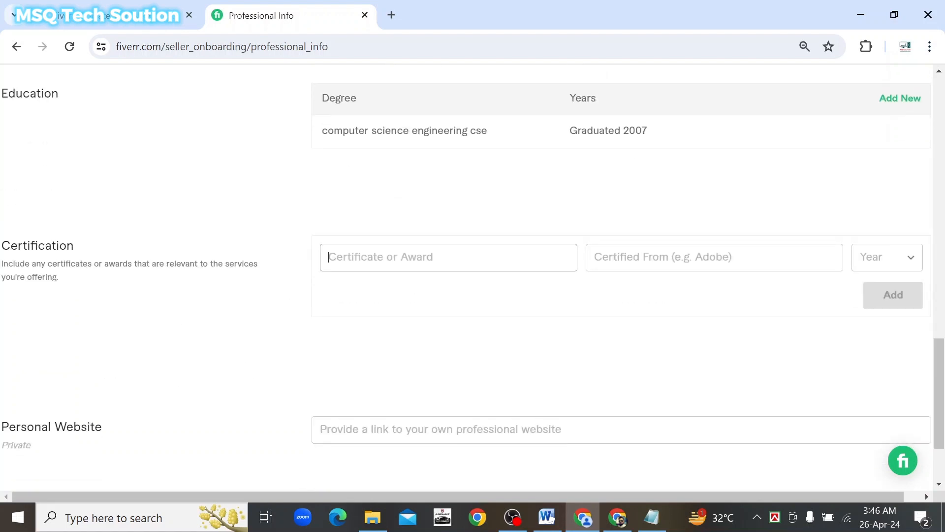
type("d")
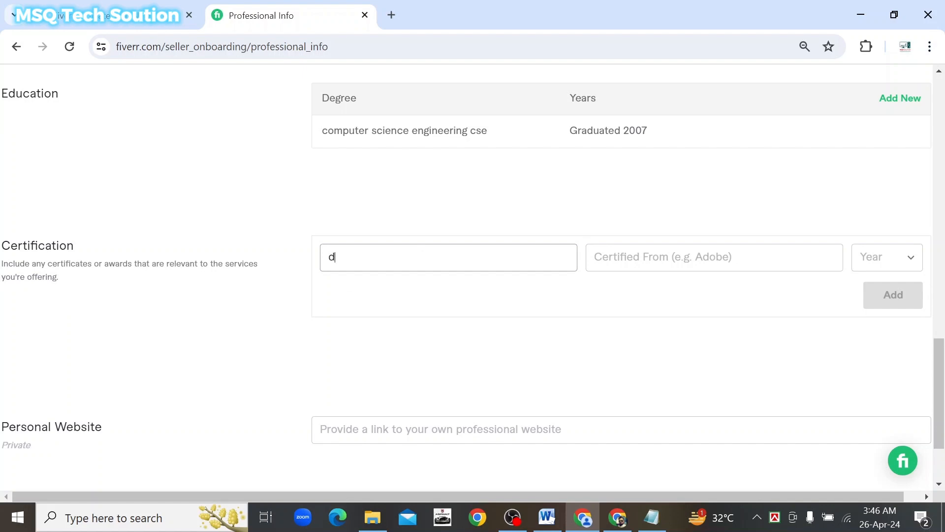
type("igital ma")
key("BackSpace")
key("BackSpace")
key("BackSpace")
key("BackSpace")
key("BackSpace")
key("BackSpace")
key("BackSpace")
key("BackSpace")
key("BackSpace")
key("BackSpace")
type("Digital Marketing")
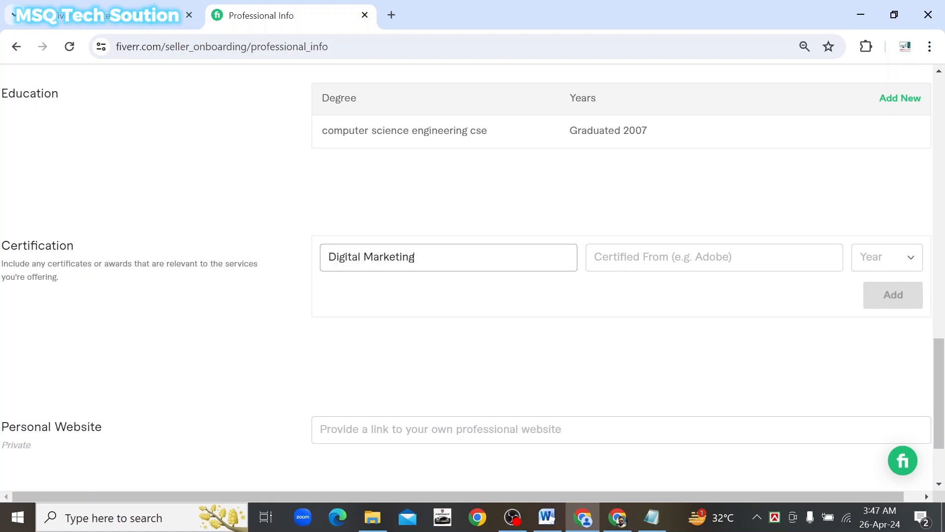
left_click(595, 257)
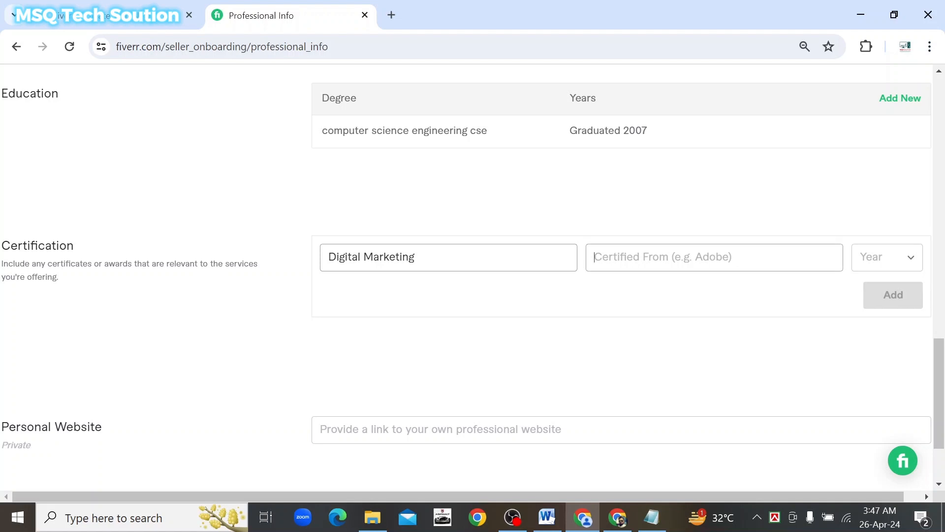
type("Co")
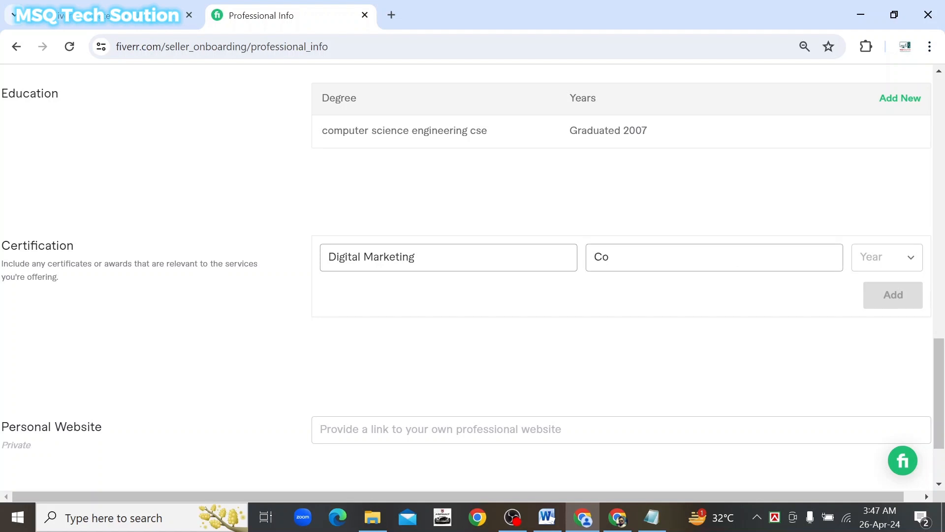
type("dersTrust Bang")
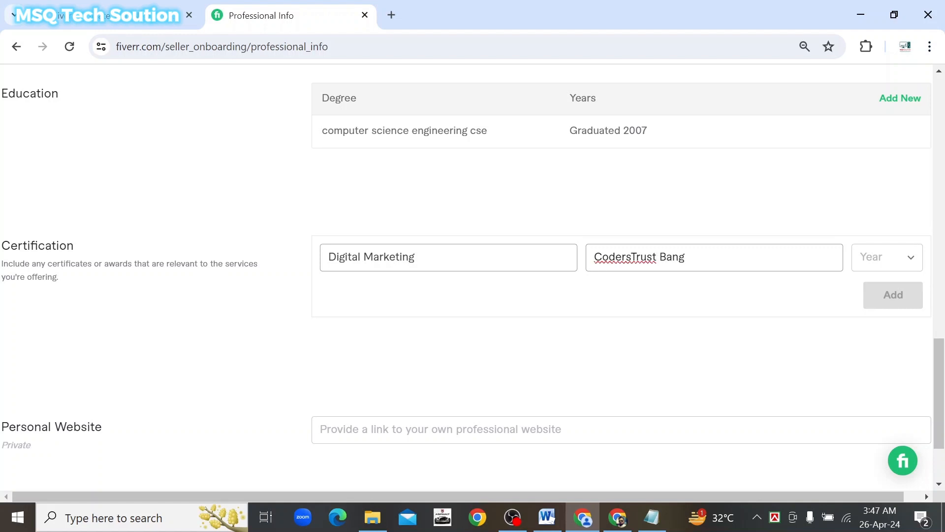
type("ladesh")
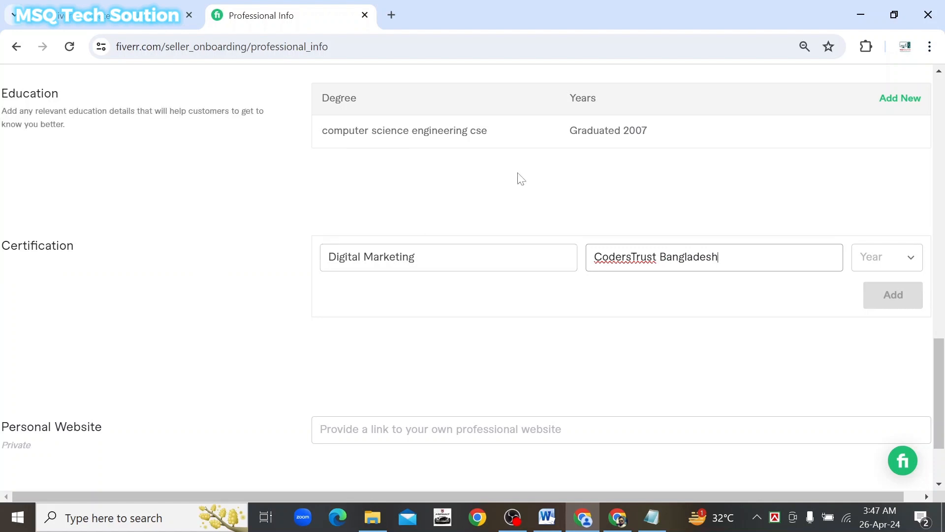
Set the certification year to 2022 and add the certificate to the Certification table
left_click(912, 263)
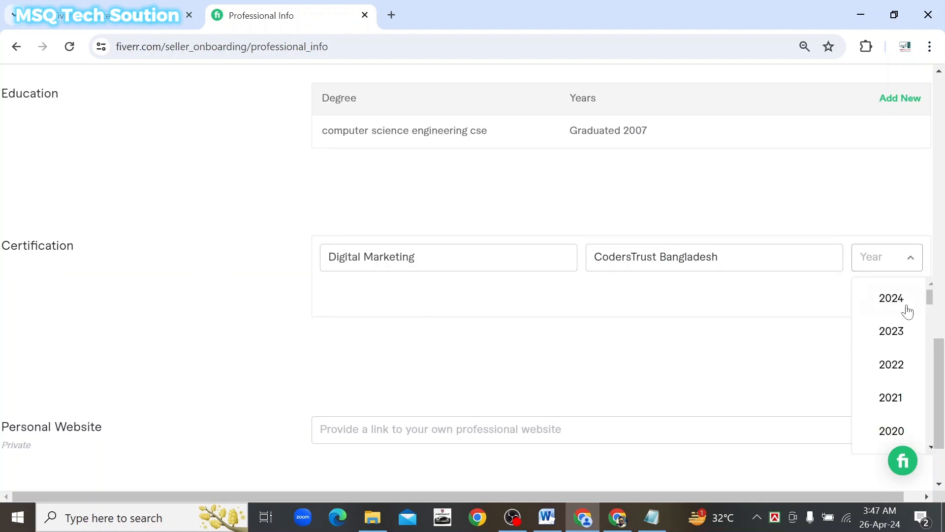
left_click(885, 376)
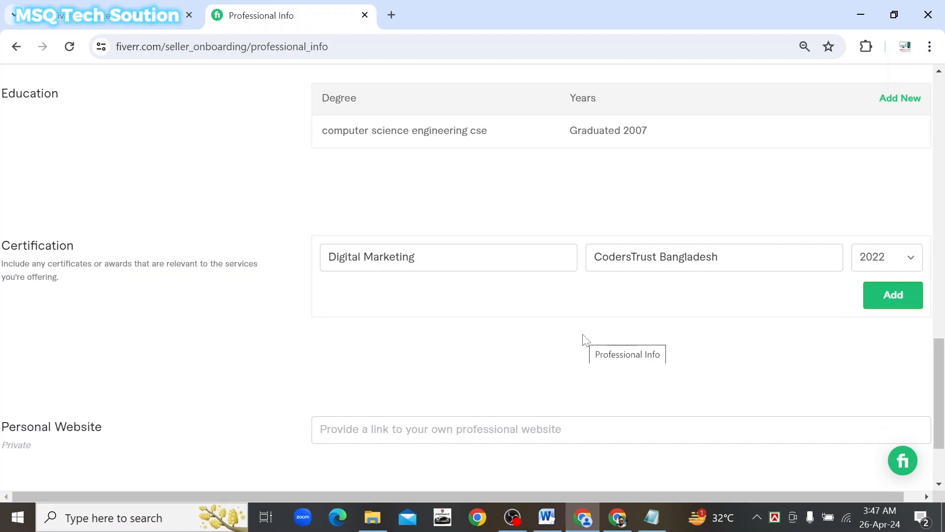
scroll(584, 340, "down", 2)
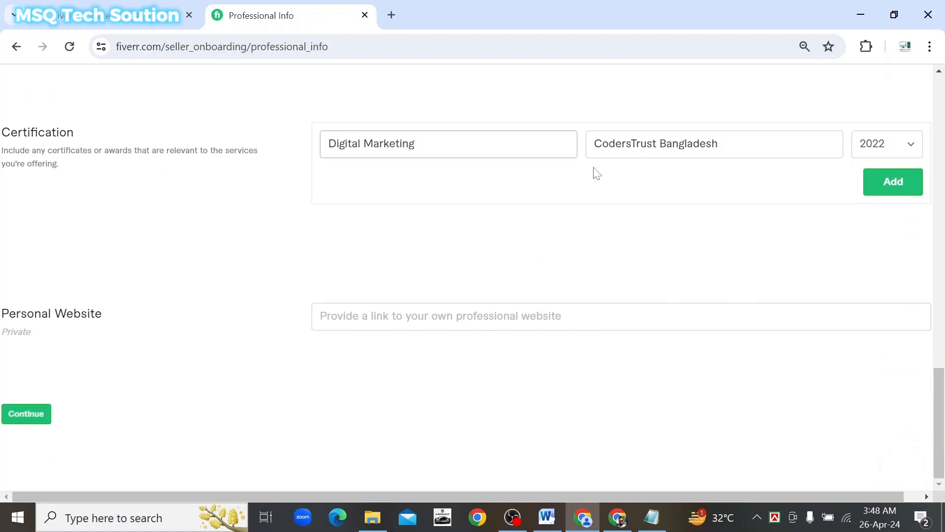
left_click(895, 183)
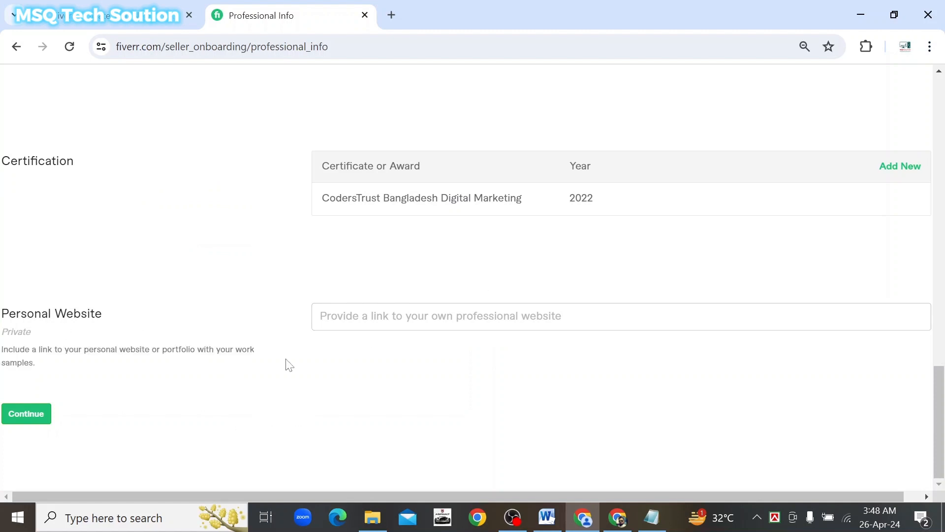
left_click(30, 416)
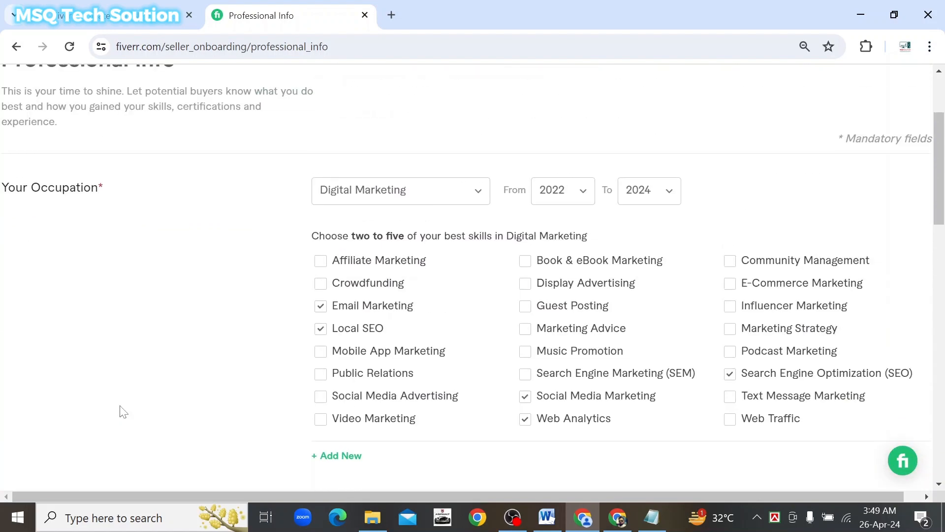
scroll(119, 412, "down", 5)
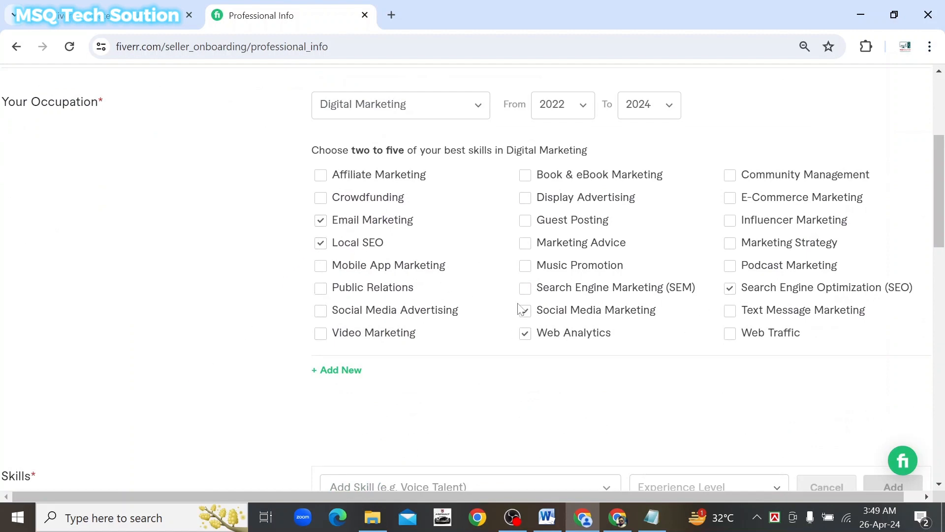
scroll(566, 303, "down", 3)
scroll(558, 304, "up", 3)
scroll(558, 303, "up", 1)
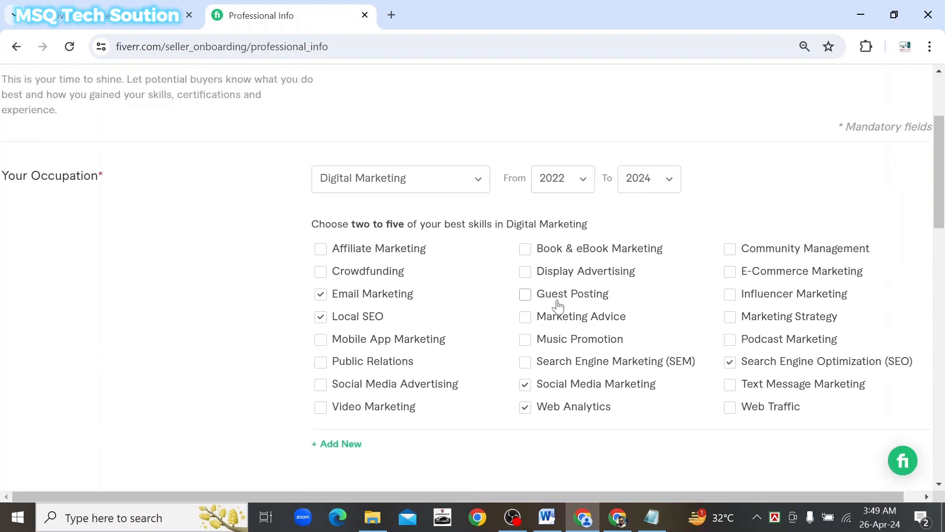
scroll(305, 258, "down", 5)
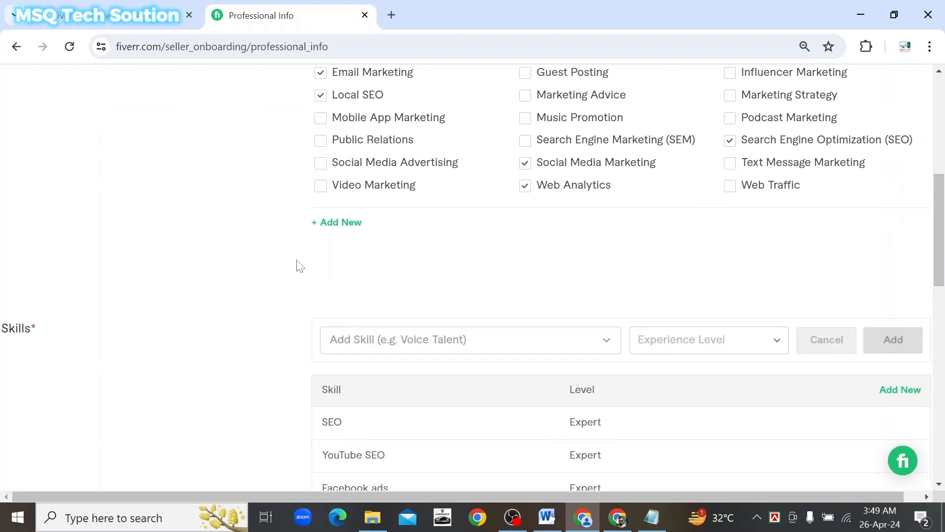
scroll(298, 266, "down", 3)
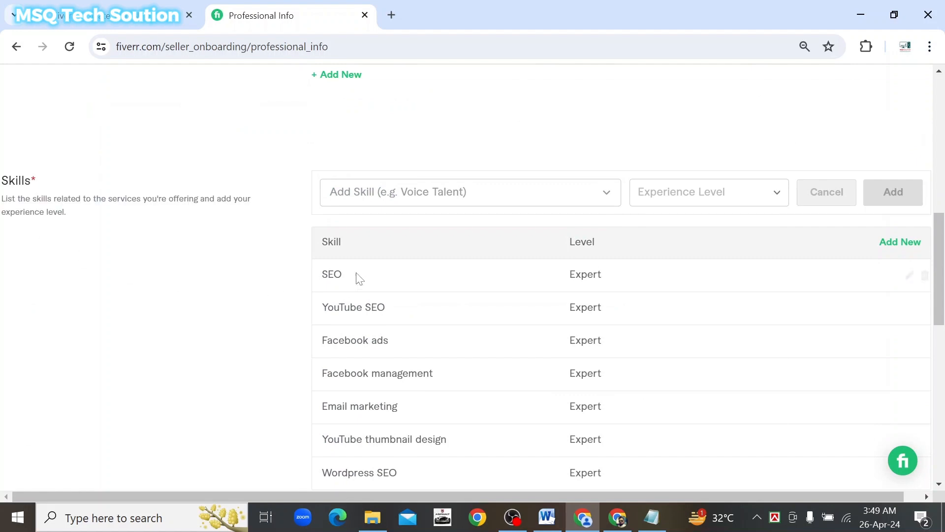
scroll(374, 276, "down", 3)
scroll(390, 274, "up", 2)
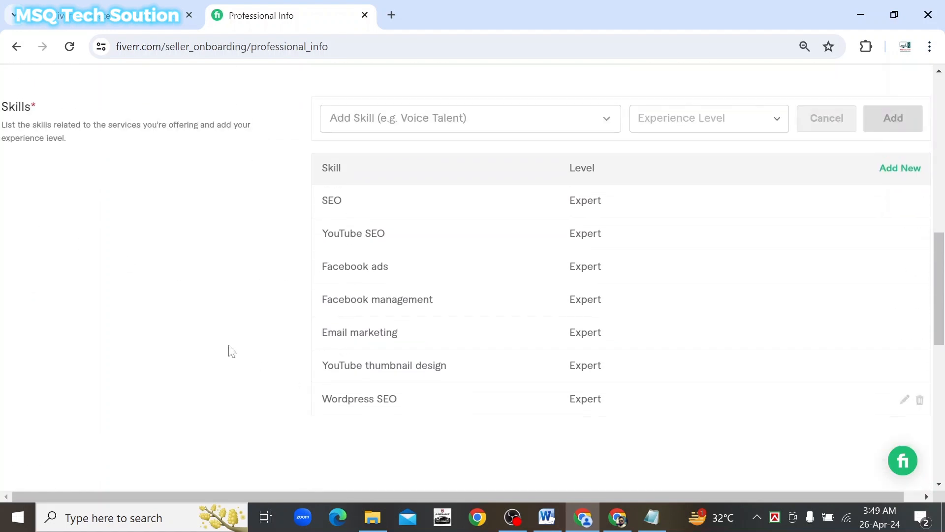
scroll(211, 345, "down", 4)
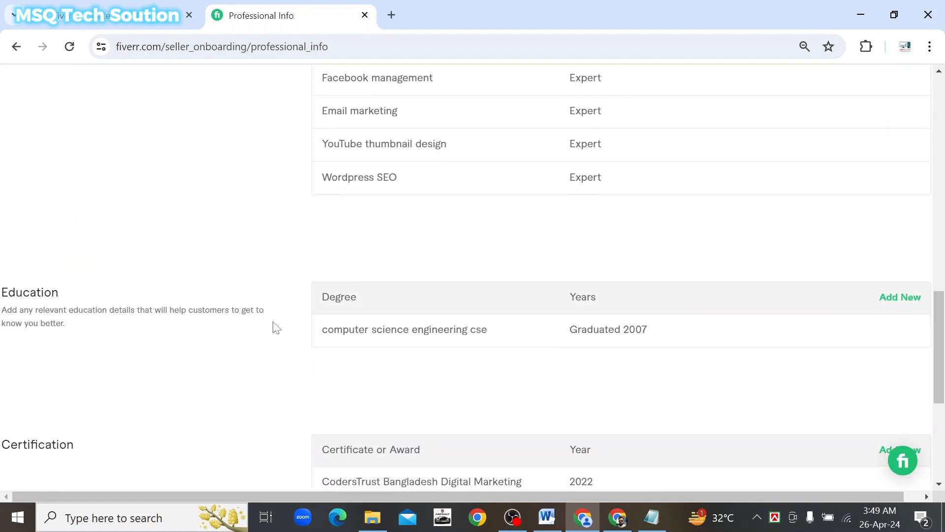
scroll(294, 330, "down", 1)
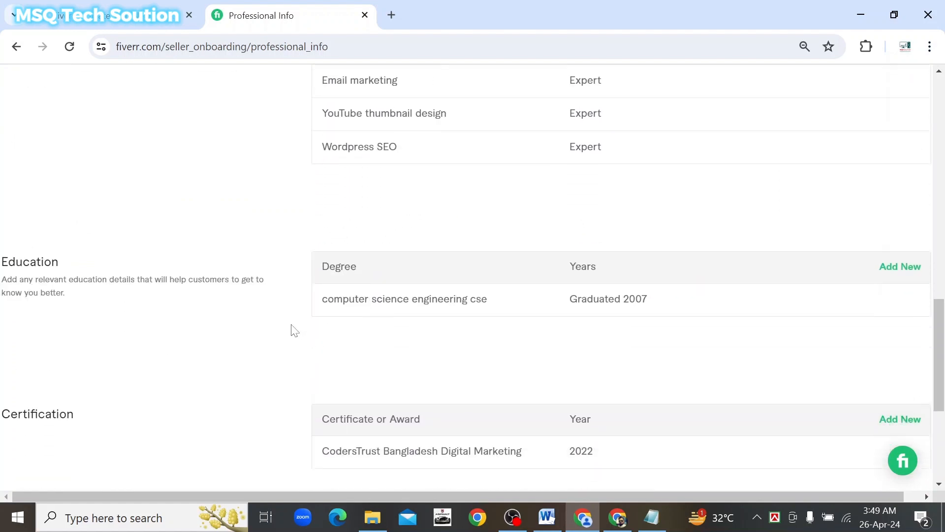
scroll(285, 329, "down", 2)
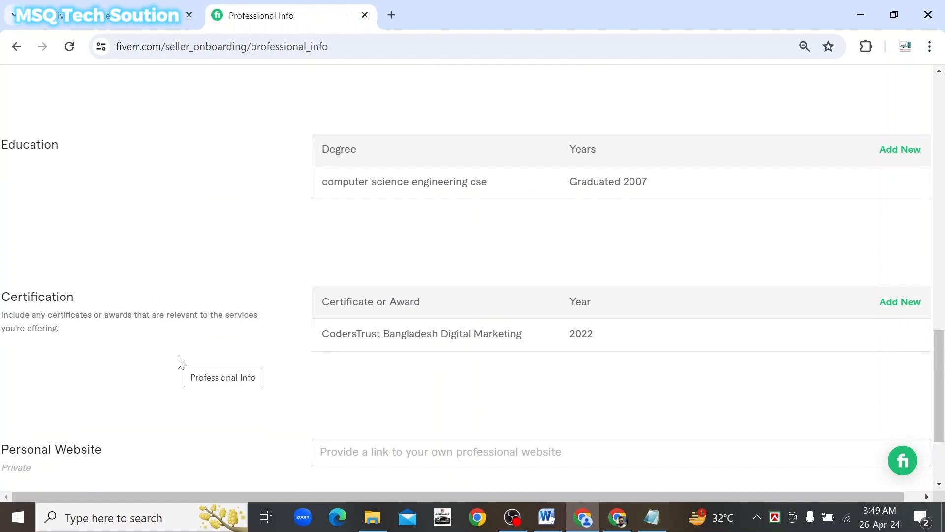
scroll(179, 363, "down", 3)
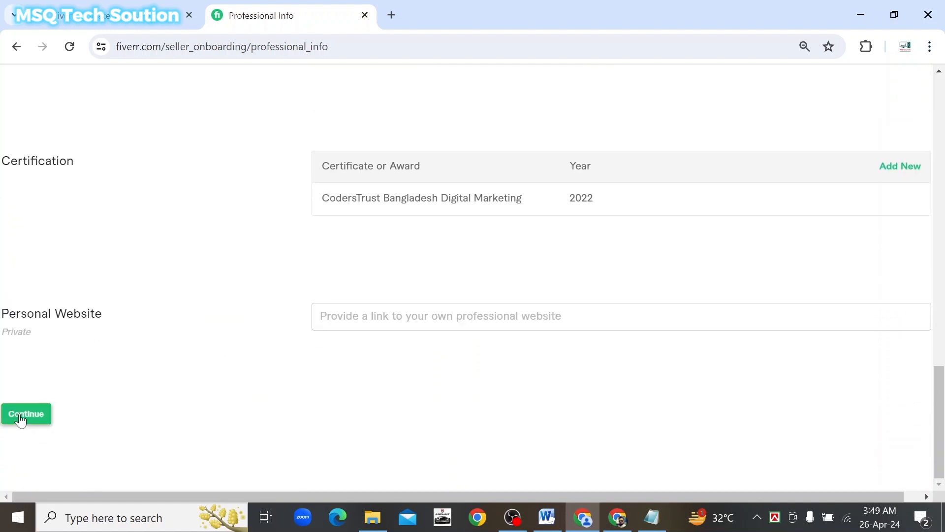
Submit Professional Info to reach Account Security, where the Verify Phone Number dialog appears
left_click(23, 414)
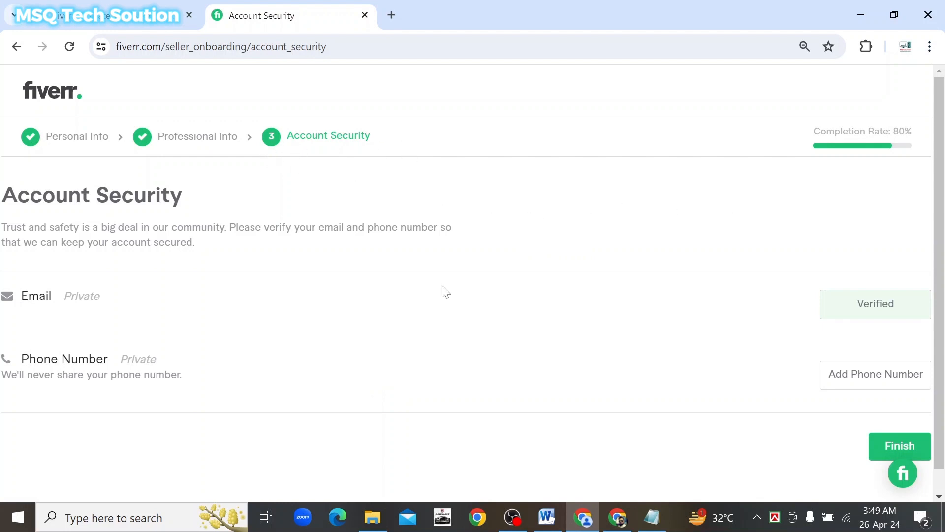
scroll(445, 296, "down", 1)
scroll(446, 296, "up", 1)
left_click(859, 374)
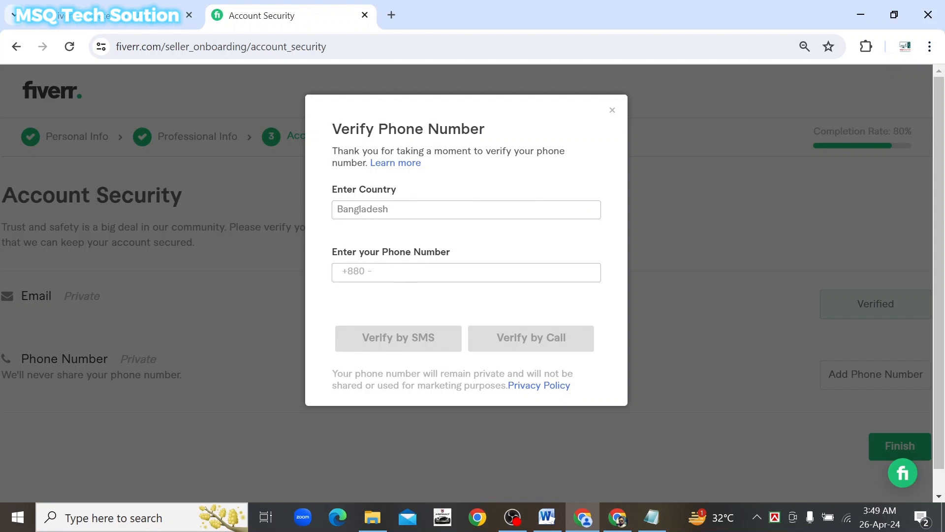
left_click(396, 273)
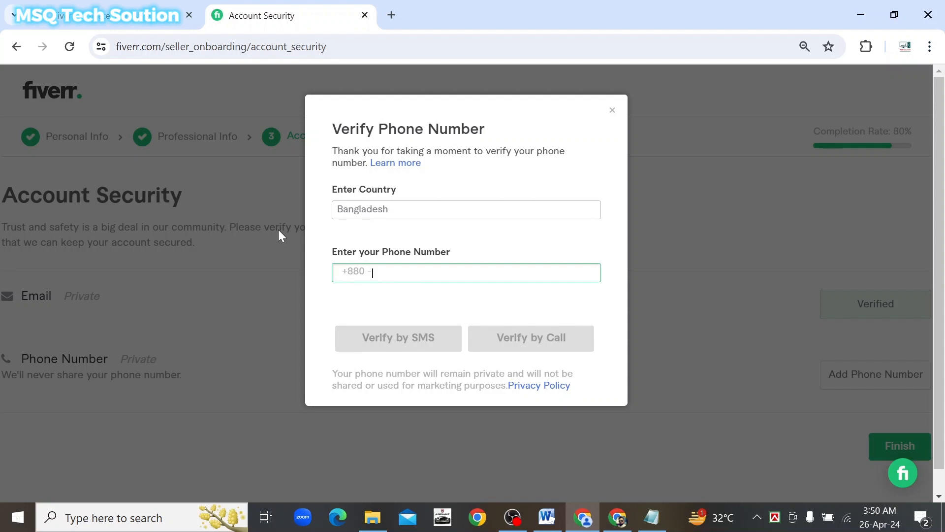
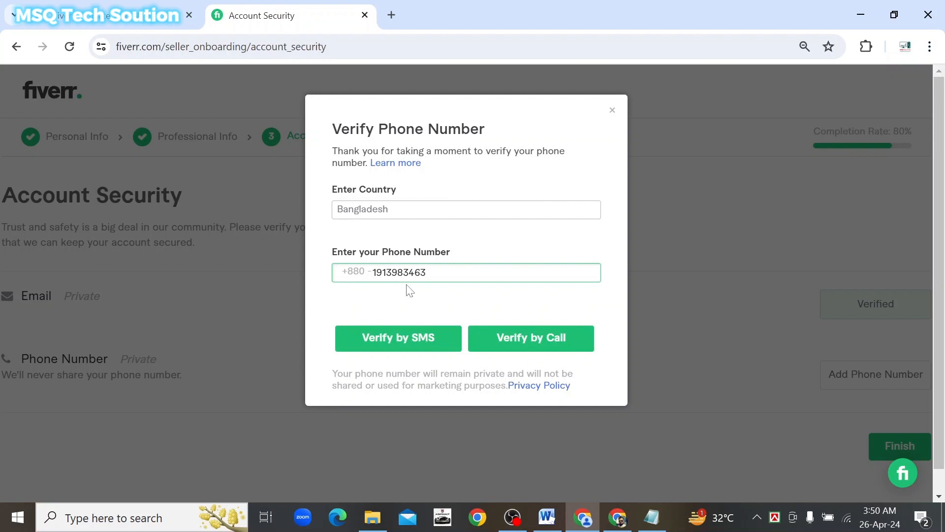
left_click(401, 338)
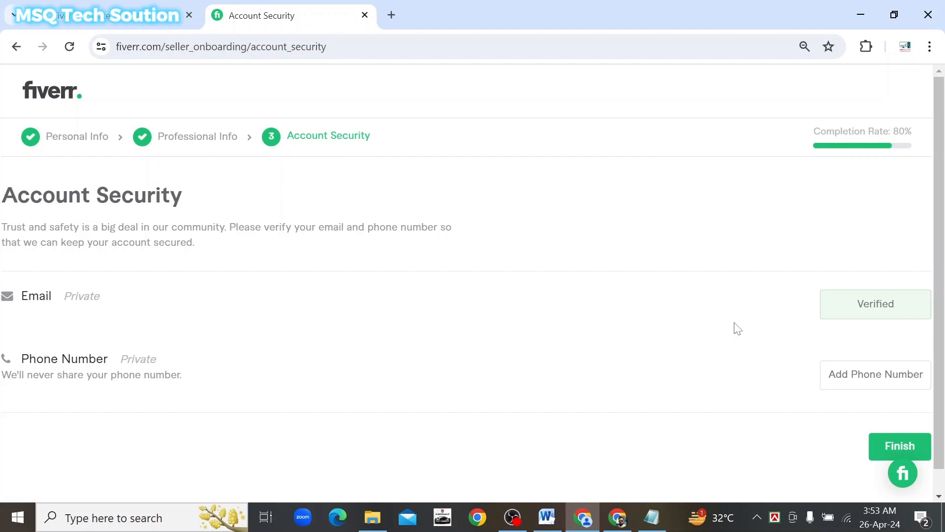
Finish the seller profile and confirm the 'Your seller profile is all set!' popup with Done
scroll(723, 315, "down", 1)
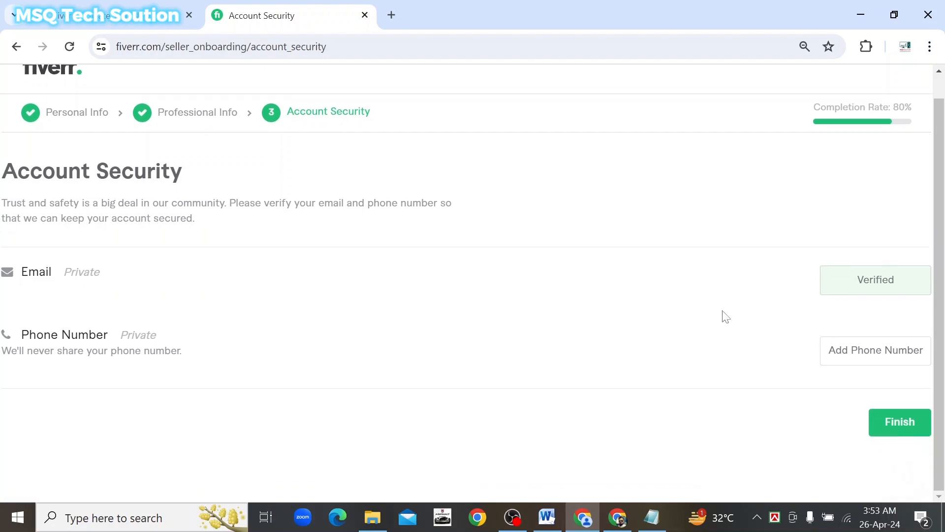
left_click(899, 424)
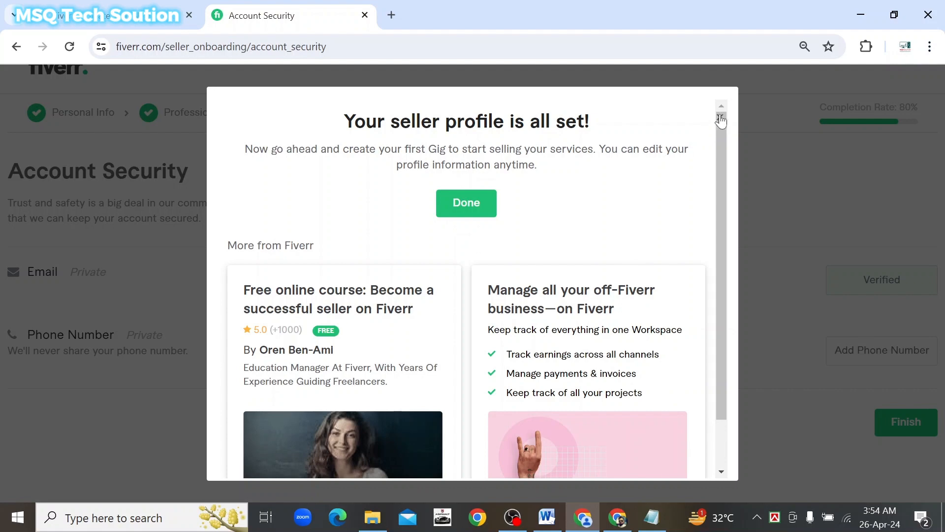
left_click(462, 212)
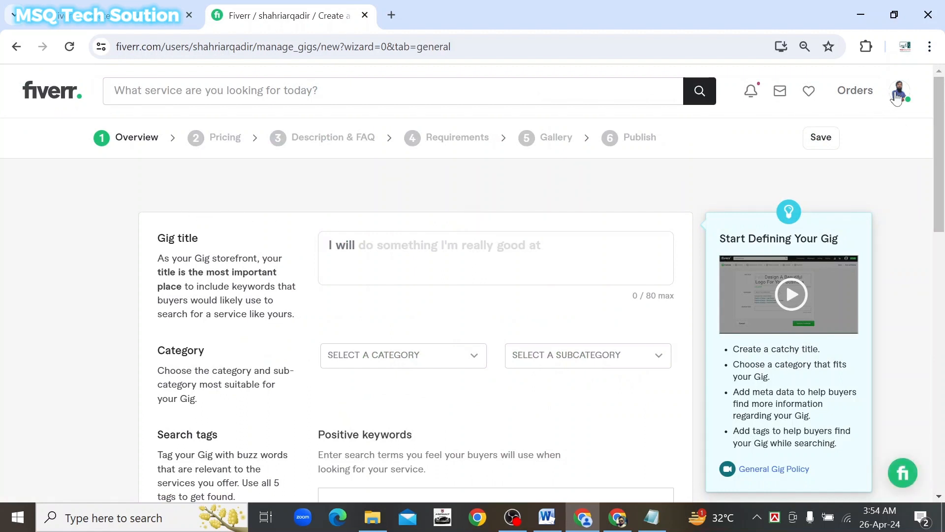
Read through the Welcome to Fiverr! email in Gmail, then return to the Primary inbox
left_click(98, 15)
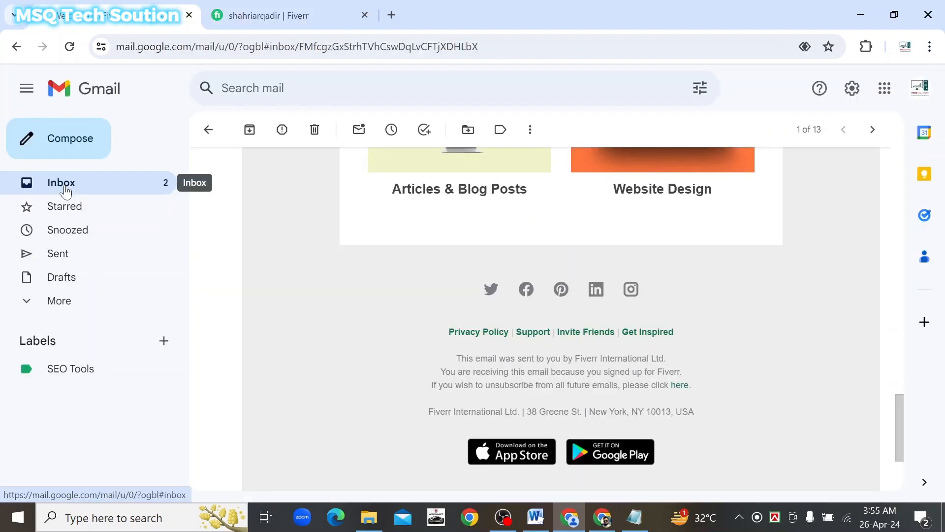
scroll(265, 291, "up", 10)
scroll(264, 293, "up", 8)
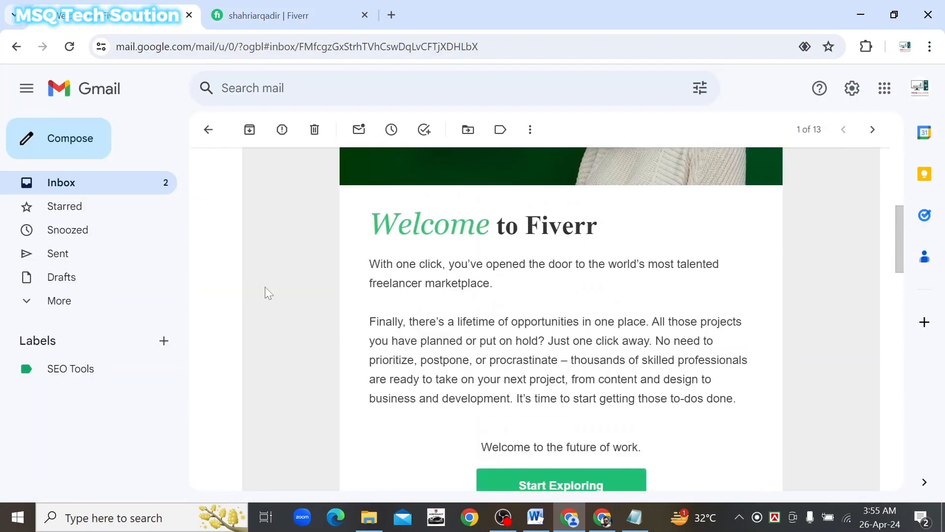
scroll(266, 294, "down", 3)
scroll(266, 294, "up", 3)
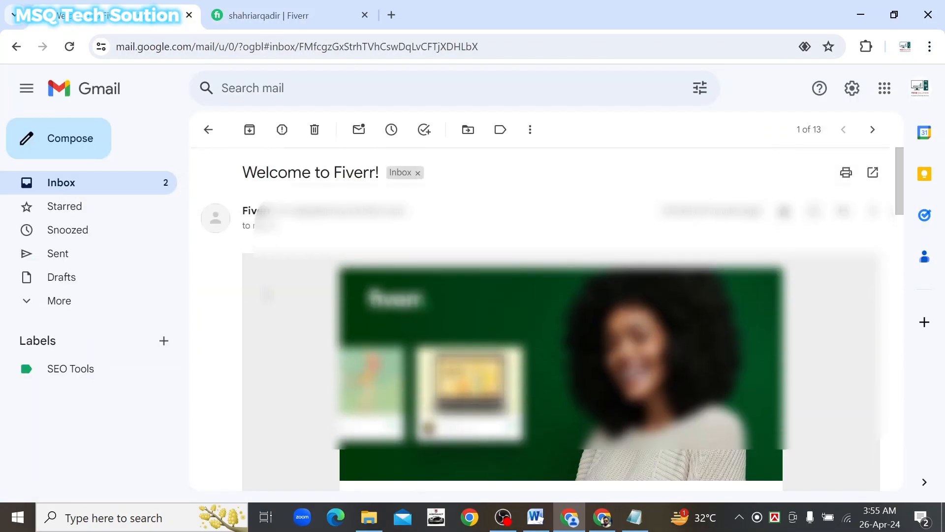
scroll(266, 294, "down", 2)
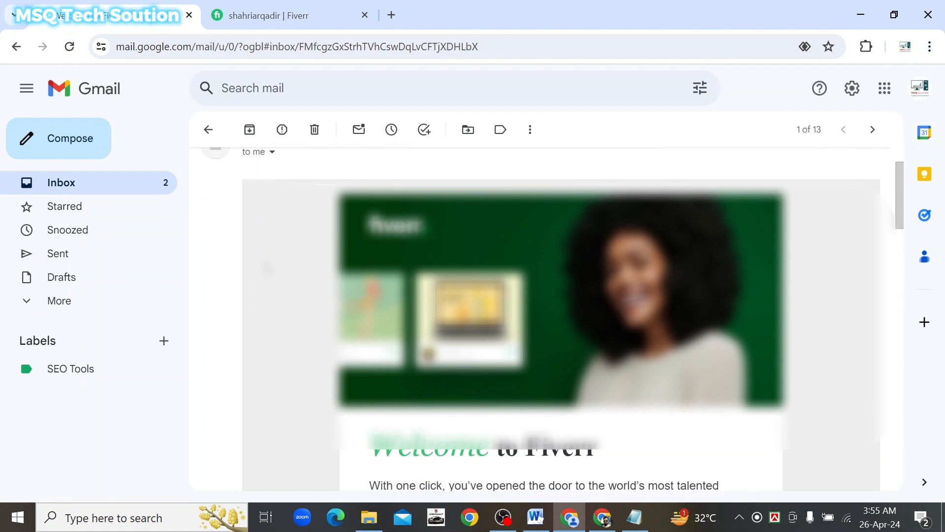
left_click(61, 183)
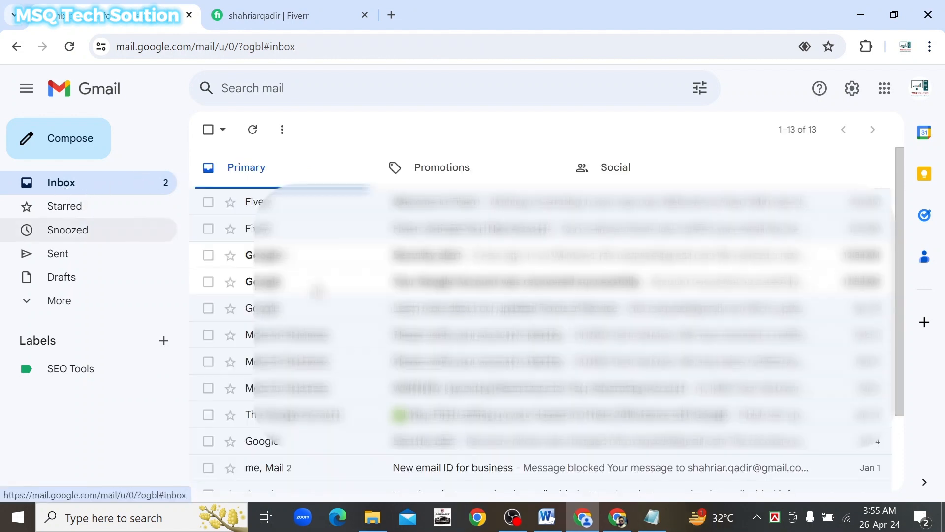